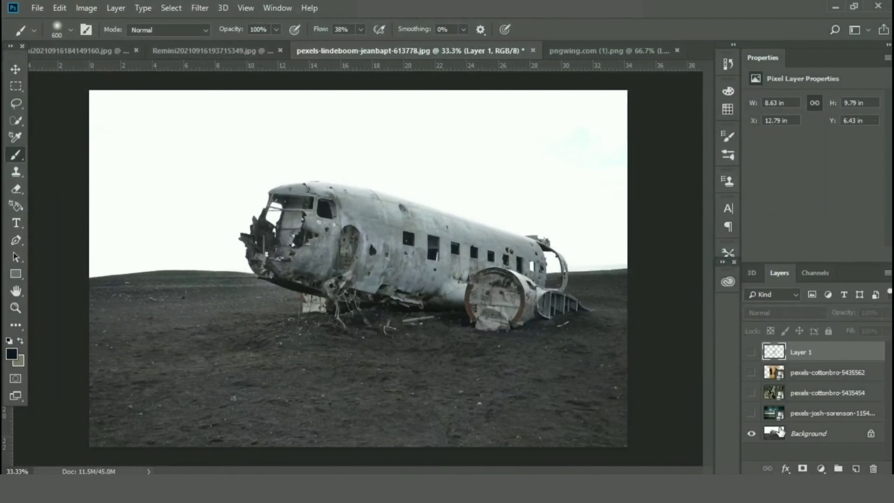
Select the crashed-plane Background layer in the Layers panel.
click(780, 432)
Duplicate the background and mask out its white sky using an inverted Magic Wand selection.
key(ctrl+j)
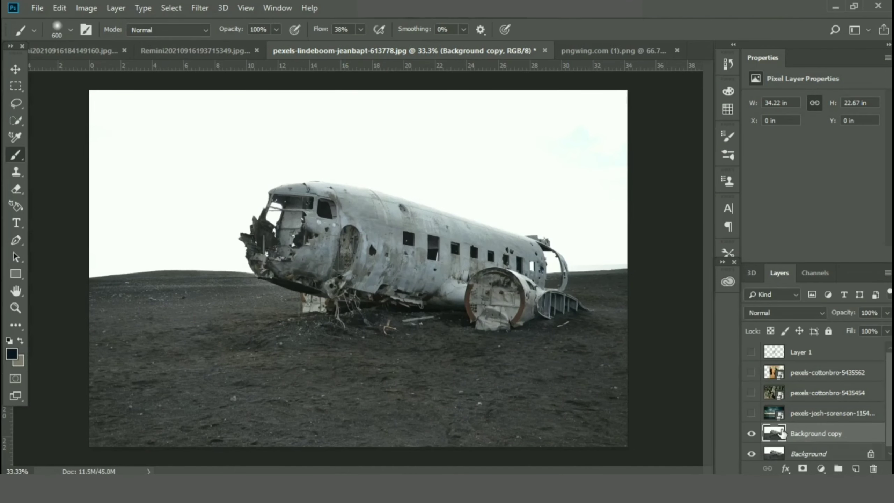
click(16, 121)
right_click(20, 126)
click(63, 135)
click(255, 206)
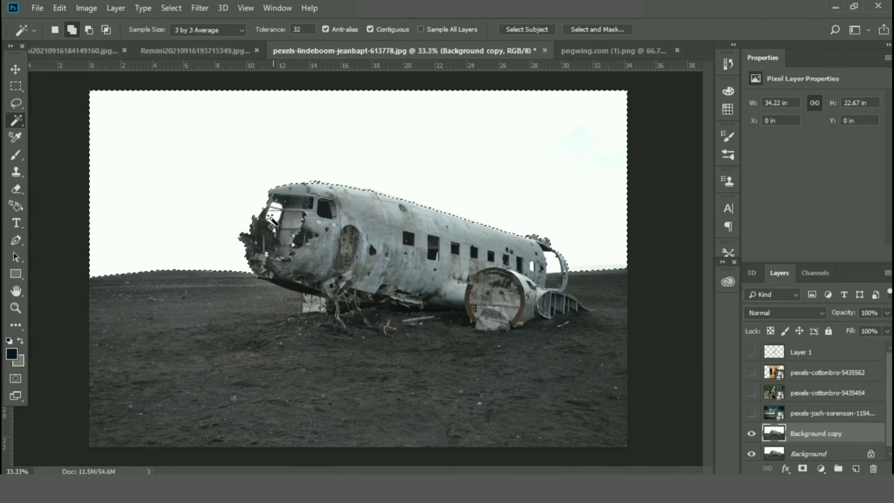
key(ctrl+plus)
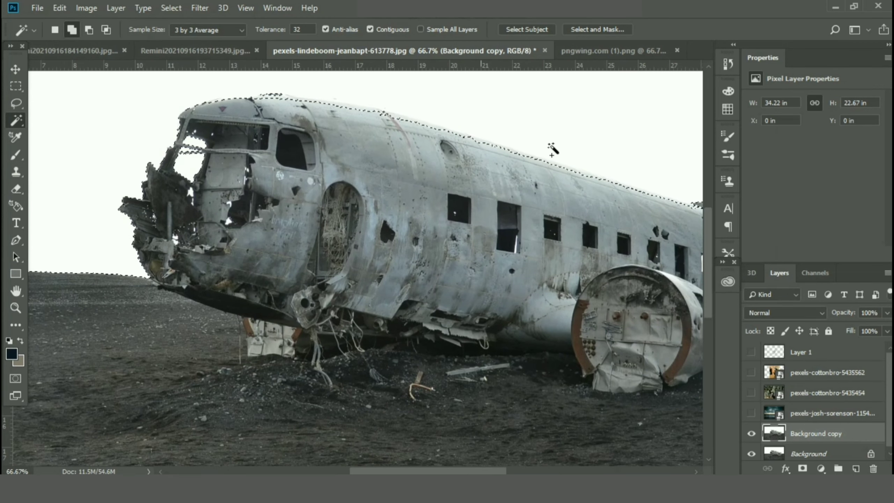
scroll(481, 267, right, 5)
key(ctrl+minus)
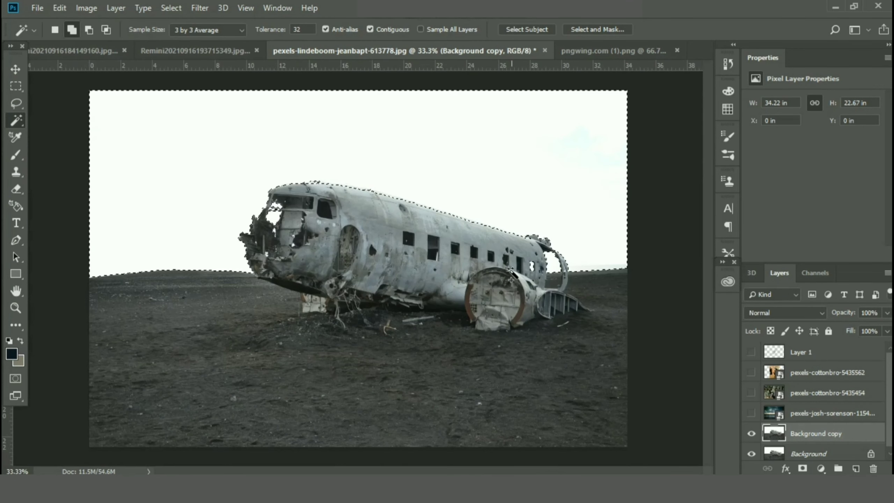
click(171, 8)
click(183, 59)
click(802, 468)
Show the stormy sky layer, enlarge it past the canvas, and place it beneath the masked plane.
click(823, 415)
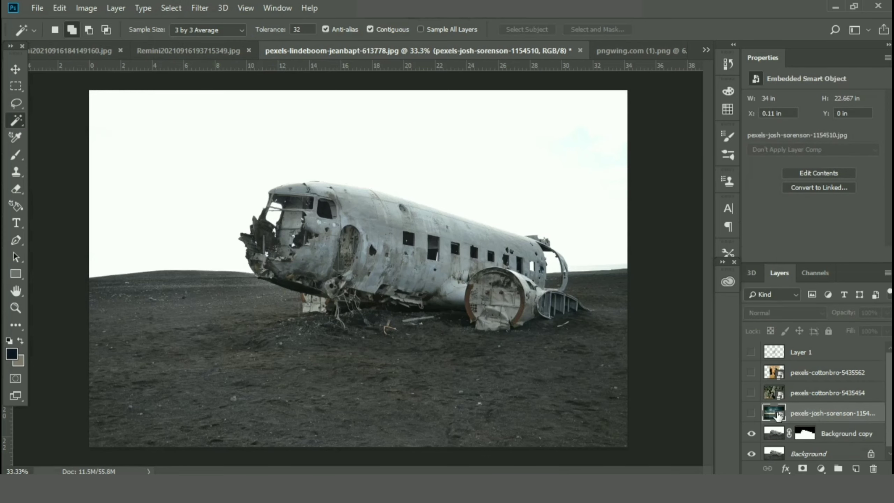
click(751, 414)
key(ctrl+minus)
key(ctrl+t)
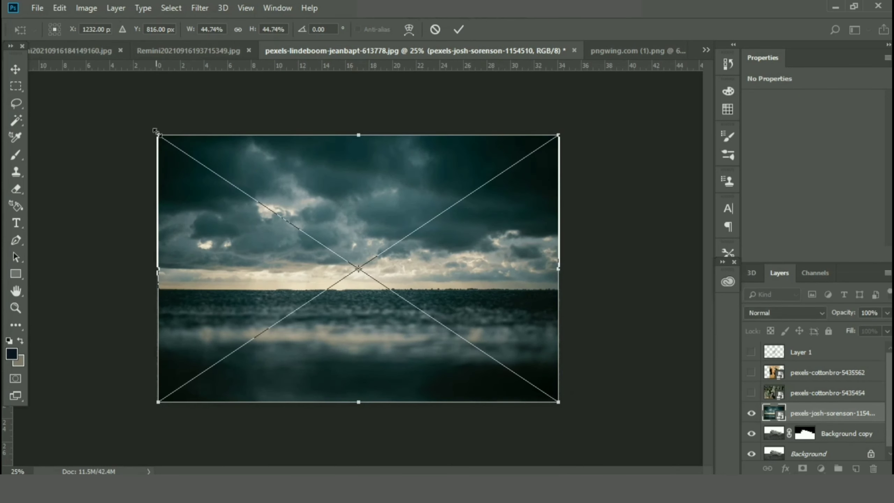
drag(156, 134, 140, 121)
click(458, 30)
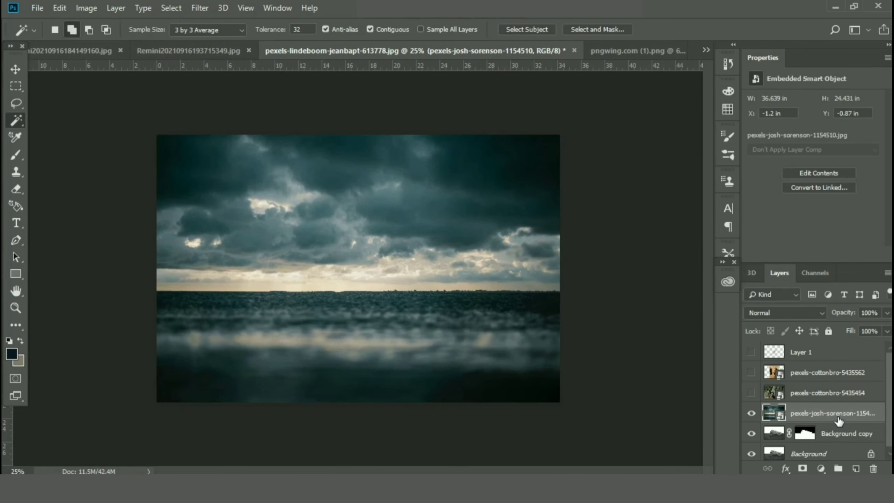
drag(828, 415, 828, 443)
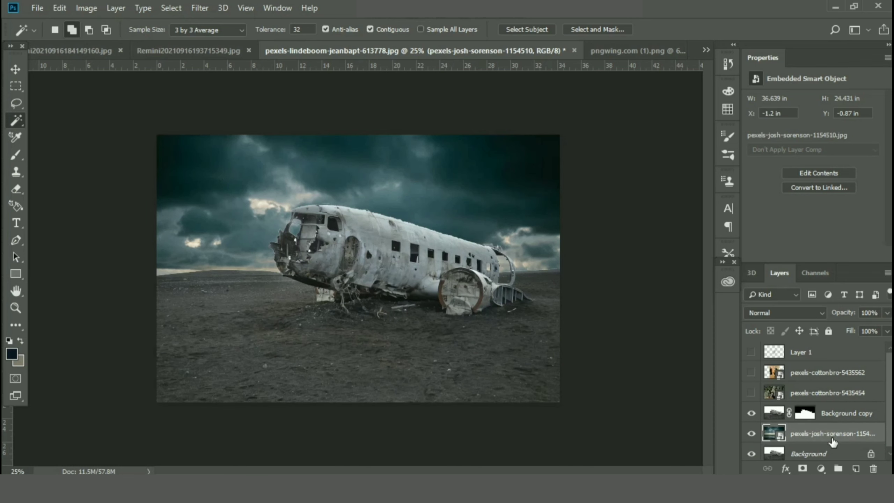
key(ctrl+t)
drag(386, 173, 381, 164)
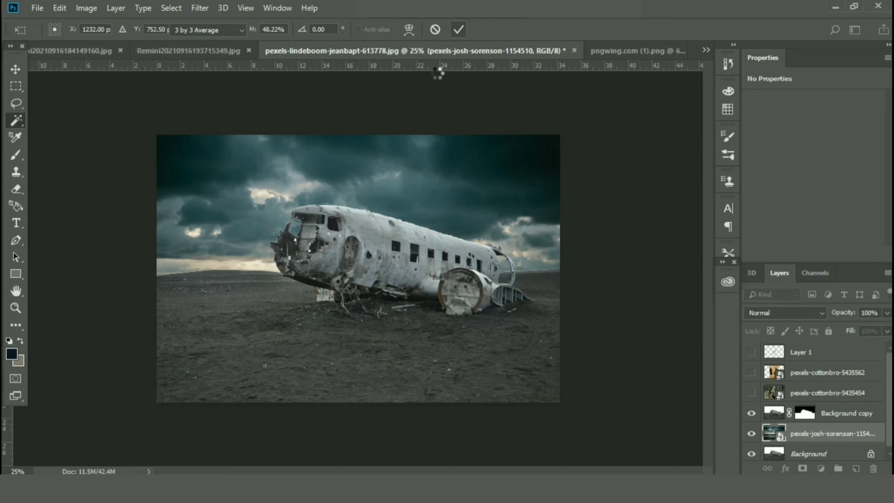
click(829, 425)
Add a Brightness/Contrast layer clipped to the plane at -49 and invert its mask.
click(820, 468)
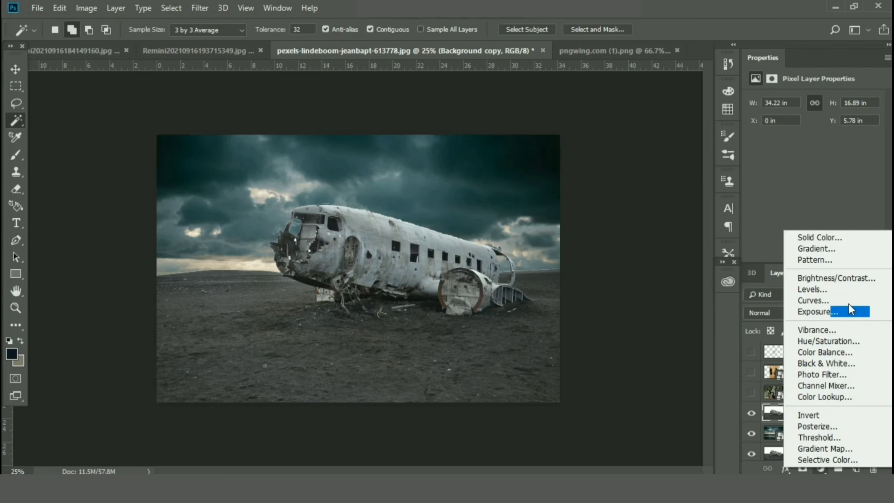
click(847, 275)
click(796, 254)
drag(813, 129, 791, 129)
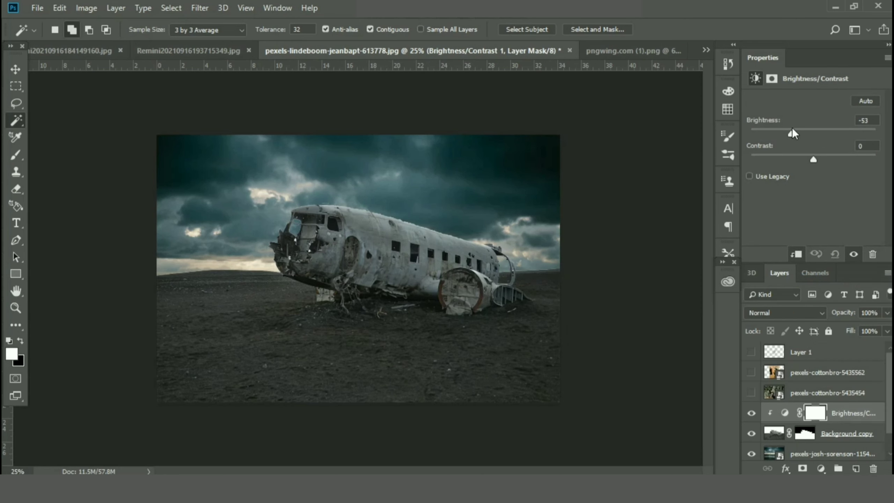
key(ctrl+i)
click(15, 156)
Paint the darkening back over the plane's nose and rear fuselage with a soft brush.
click(728, 136)
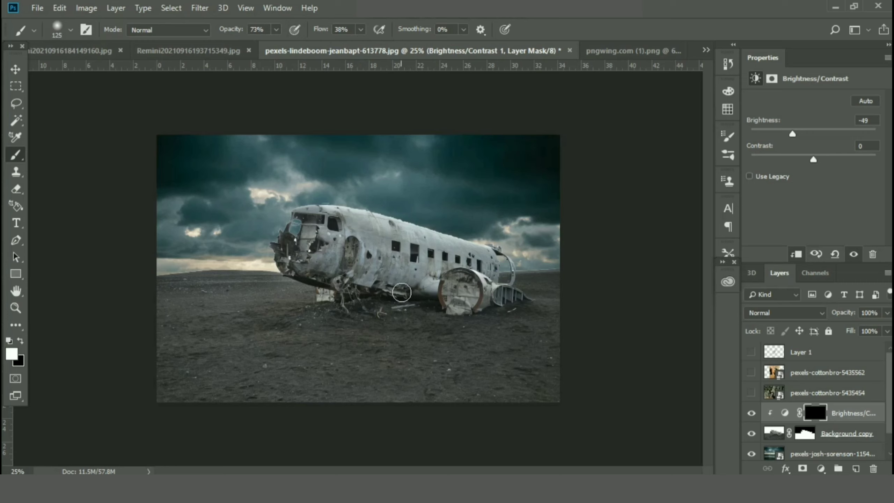
key(bracketright)
key(bracketright)
key(bracketright)
mouse_move(319, 294)
mouse_down()
mouse_move(365, 280)
mouse_move(439, 282)
mouse_up()
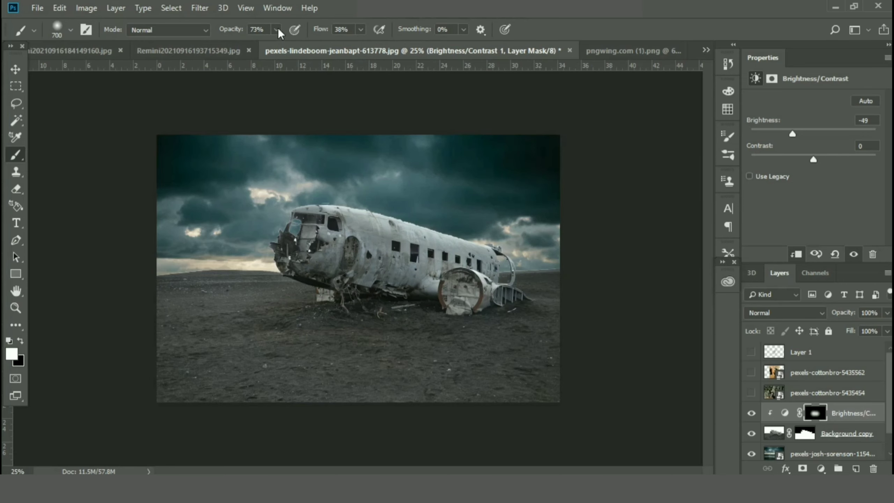
drag(277, 30, 292, 47)
drag(299, 279, 284, 313)
key(bracketleft)
key(bracketleft)
key(bracketleft)
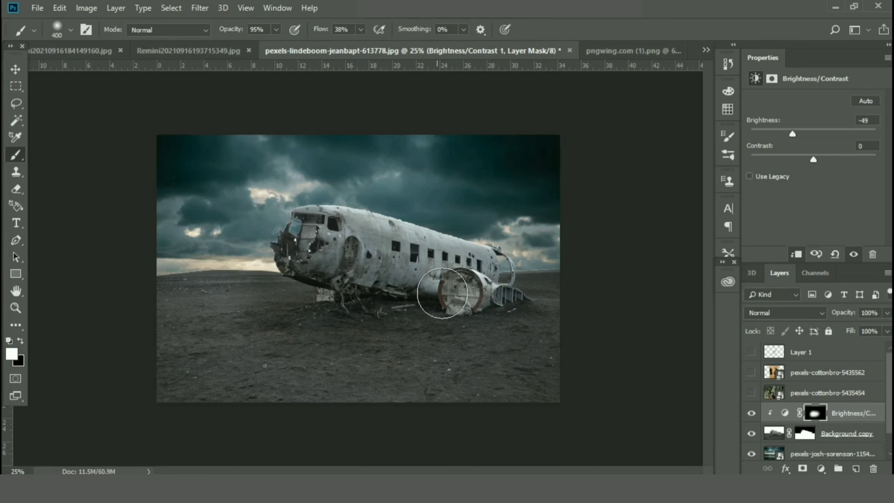
mouse_move(442, 293)
mouse_down()
mouse_move(523, 307)
mouse_move(435, 260)
mouse_up()
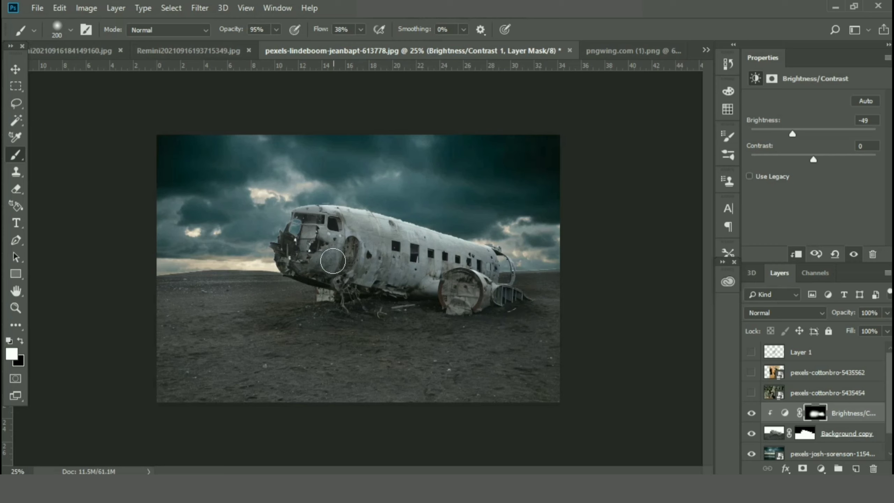
drag(277, 29, 290, 48)
key(bracketright)
drag(346, 266, 437, 291)
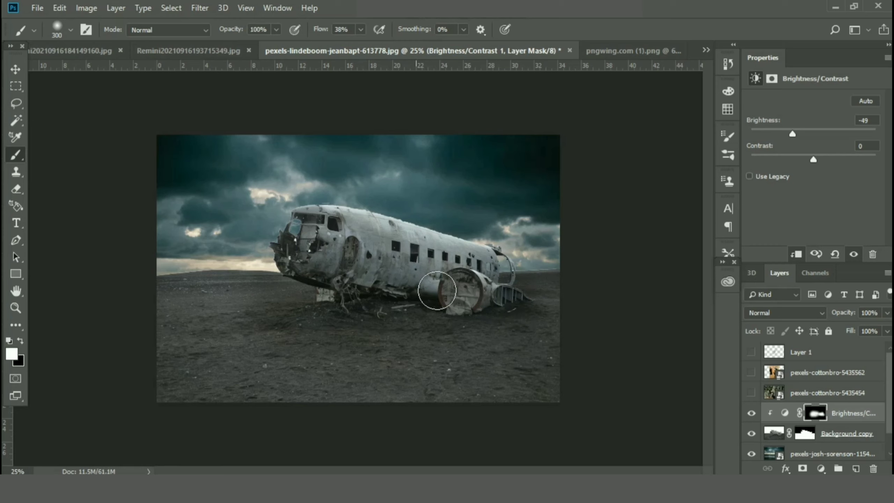
key(bracketright)
key(bracketright)
key(bracketright)
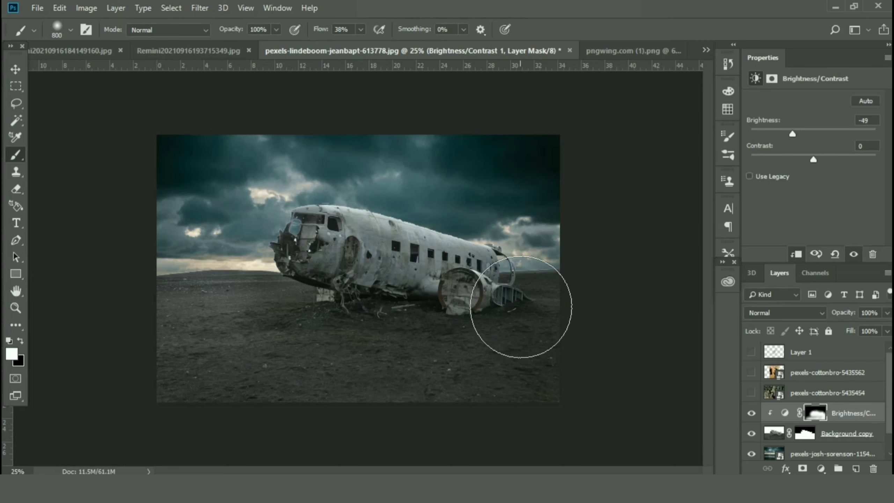
Lower the stormy sky layer's opacity to 91%.
scroll(825, 382, down, 1)
click(827, 432)
drag(887, 312, 883, 333)
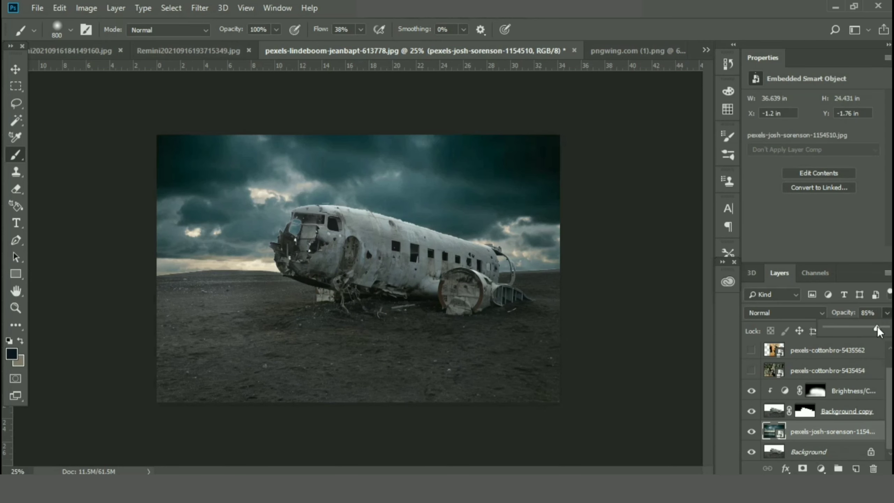
Lasso the zombie man onto his own Layer 2 and hide the forest scene layer.
click(751, 373)
key(l)
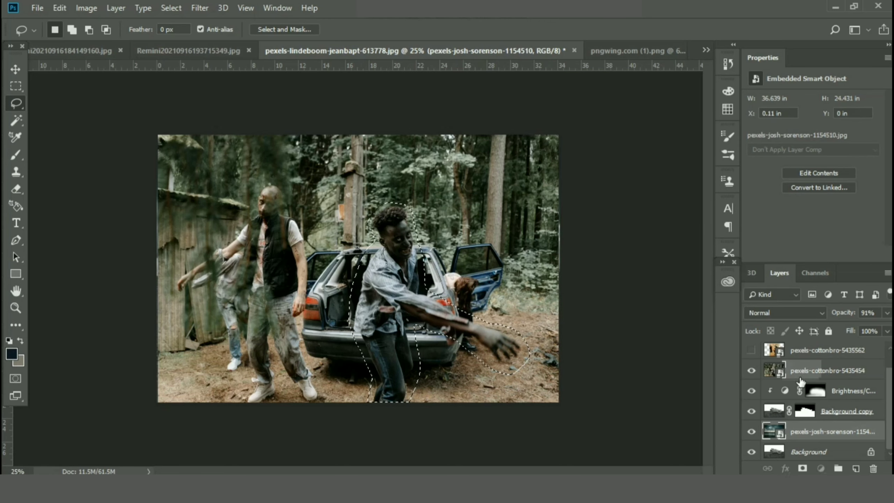
click(827, 370)
key(ctrl+j)
click(751, 391)
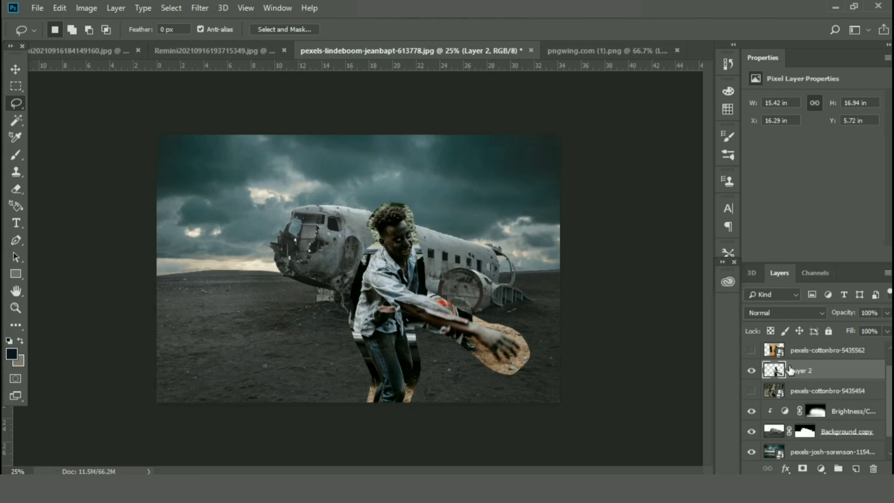
Add a layer mask to Layer 2 and choose a round brush tip.
click(15, 155)
click(802, 468)
click(86, 30)
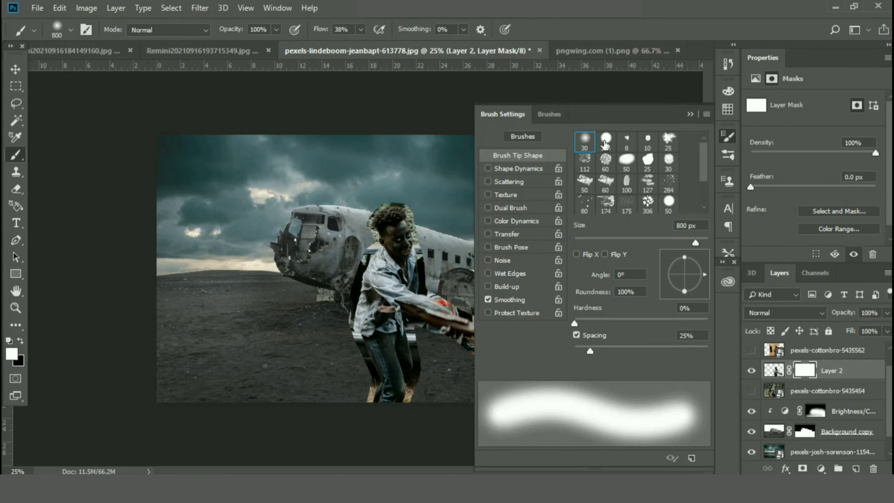
click(605, 141)
click(660, 148)
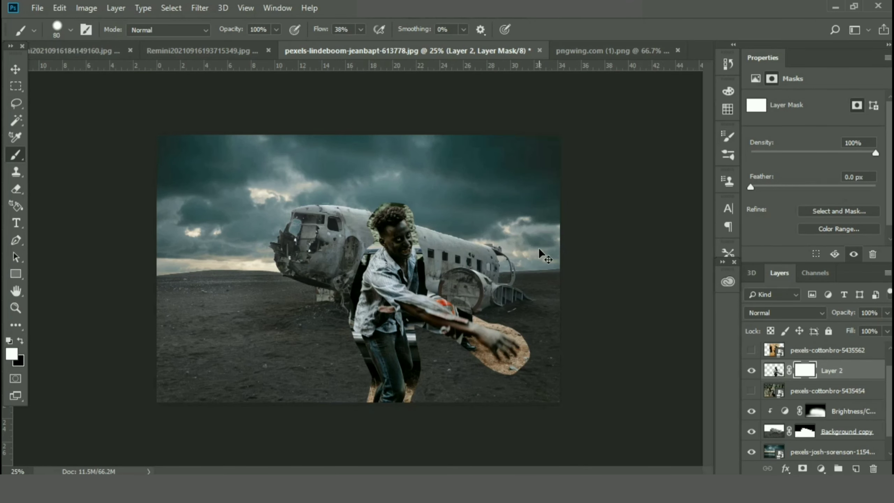
Paint black on the mask to remove leftover background around the man's shoulder and edges.
key(ctrl+plus)
key(ctrl+plus)
key(ctrl+plus)
key(ctrl+plus)
key(ctrl+plus)
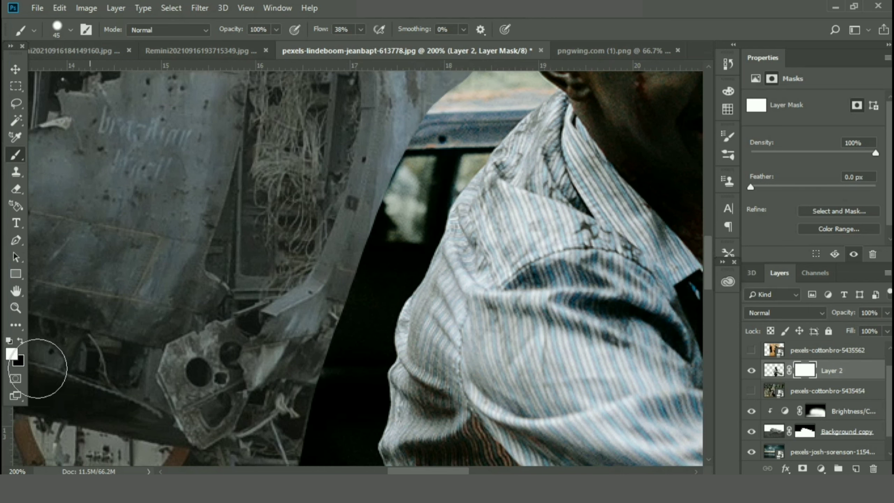
key(x)
key(bracketleft)
key(bracketleft)
mouse_move(435, 75)
mouse_down()
mouse_move(463, 104)
mouse_move(468, 155)
mouse_move(425, 215)
mouse_move(395, 284)
mouse_move(369, 355)
mouse_move(369, 413)
mouse_move(330, 413)
mouse_move(327, 374)
mouse_move(443, 209)
mouse_up()
key(bracketright)
scroll(702, 295, down, 5)
key(bracketleft)
mouse_move(304, 383)
mouse_down()
mouse_move(357, 306)
mouse_move(319, 414)
mouse_move(299, 386)
mouse_up()
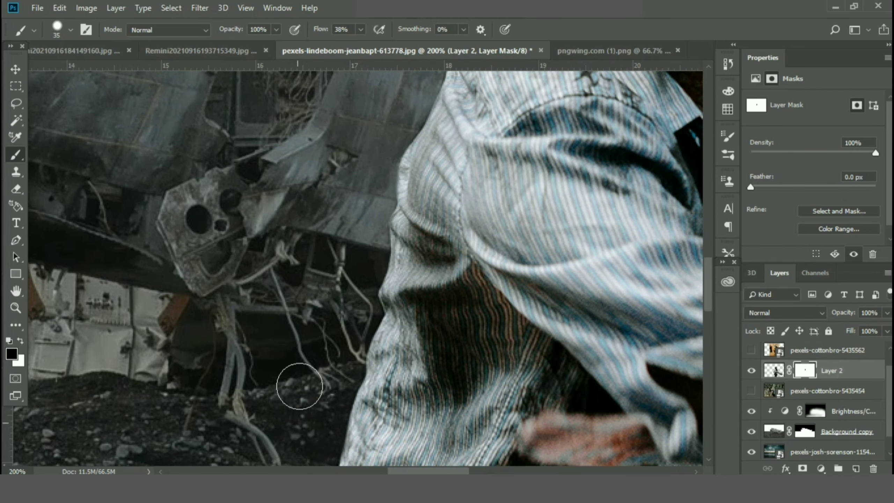
scroll(704, 328, down, 5)
scroll(705, 327, down, 3)
mouse_move(293, 343)
mouse_down()
mouse_move(299, 320)
mouse_move(320, 397)
mouse_move(349, 419)
mouse_up()
Scale the zombie to 85.33% and move him onto the ground before the plane.
key(ctrl+0)
key(ctrl+t)
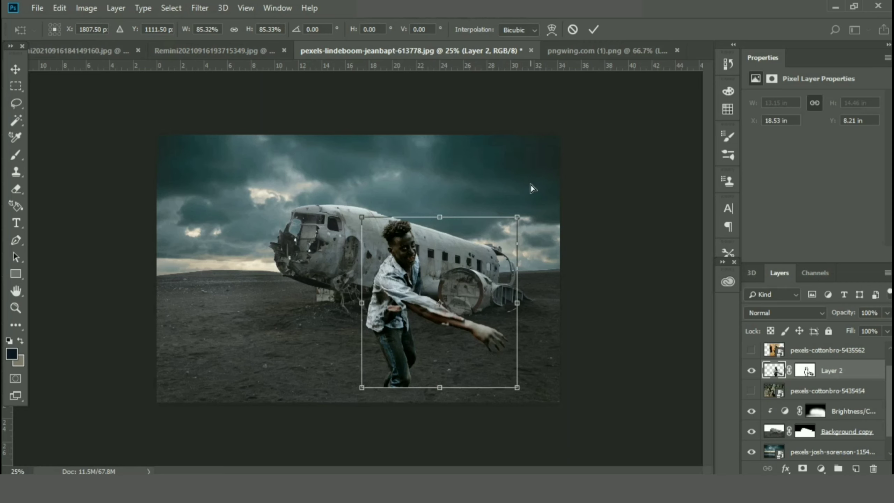
key(ctrl+minus)
key(ctrl+plus)
key(ctrl+plus)
drag(474, 255, 492, 274)
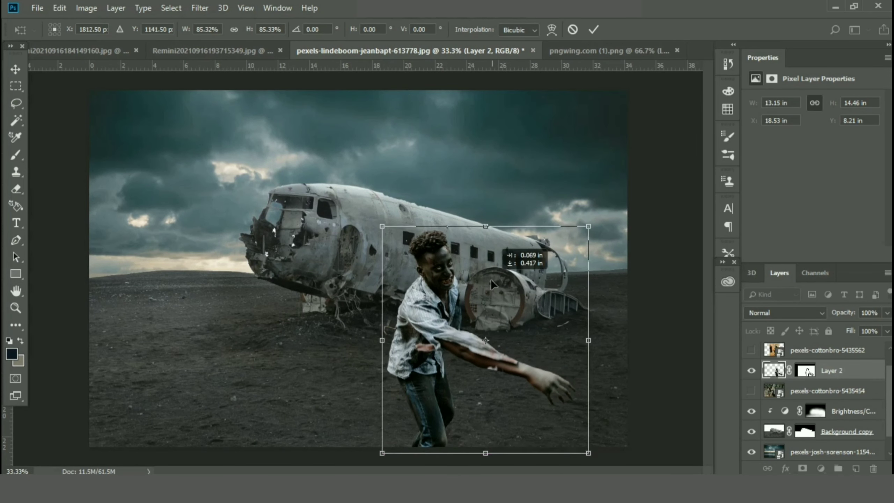
click(593, 30)
Add a clipped Curves layer and a darker Brightness/Contrast adjustment to the zombie.
key(b)
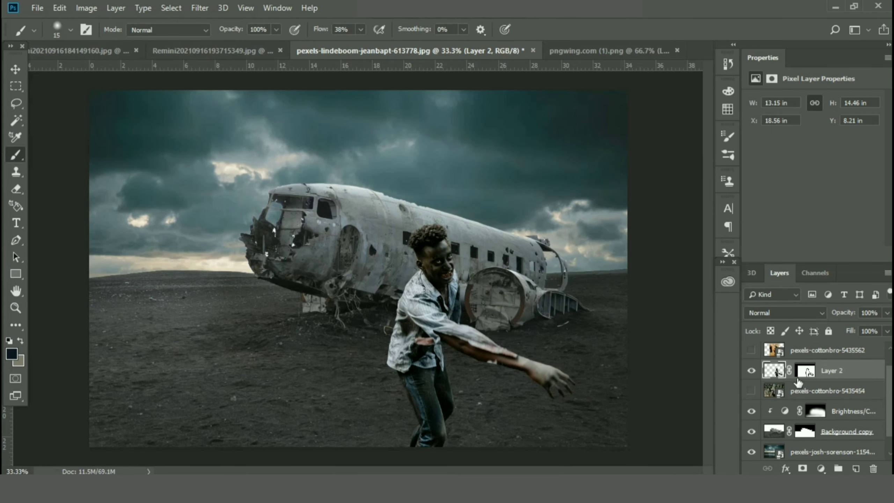
click(821, 468)
click(809, 299)
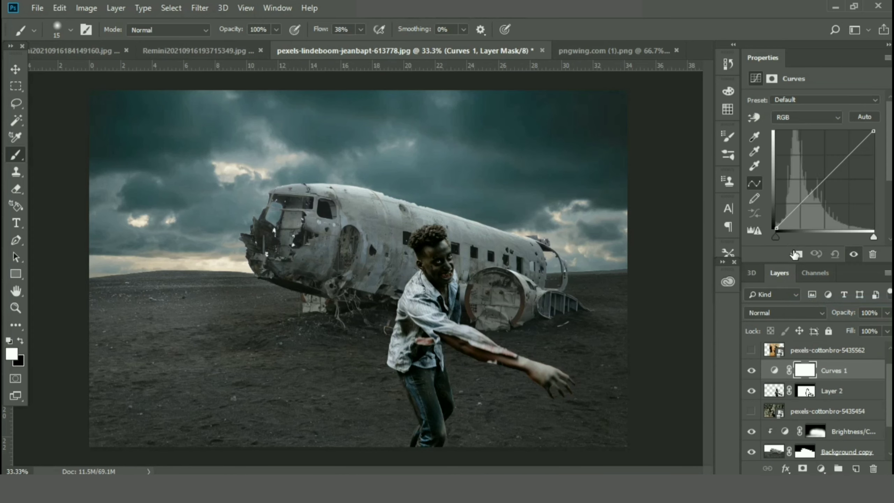
click(794, 254)
click(831, 390)
click(821, 468)
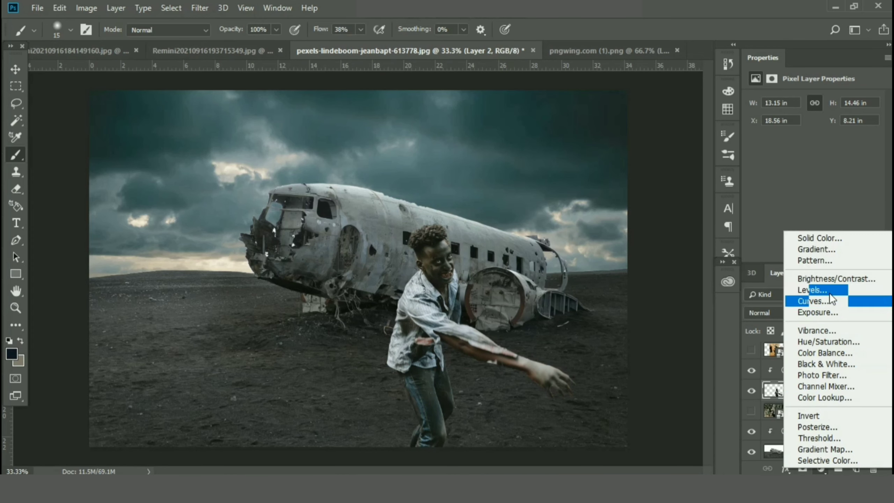
click(836, 278)
drag(813, 134, 793, 159)
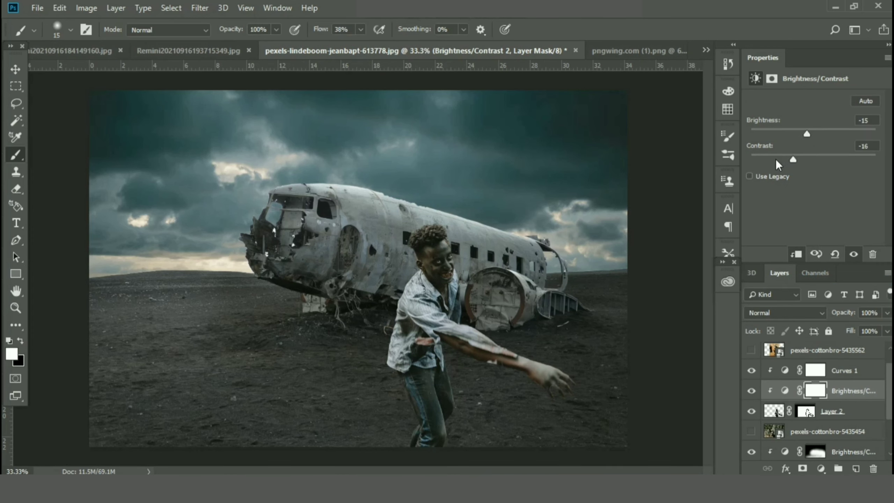
Add a Levels adjustment with shifted midtones and a Vibrance layer to the zombie.
click(845, 411)
click(821, 468)
click(816, 286)
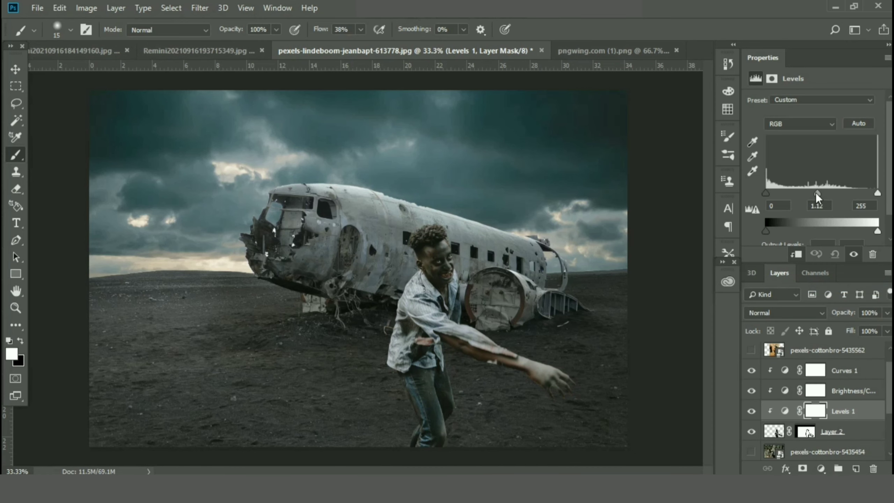
drag(817, 198, 826, 199)
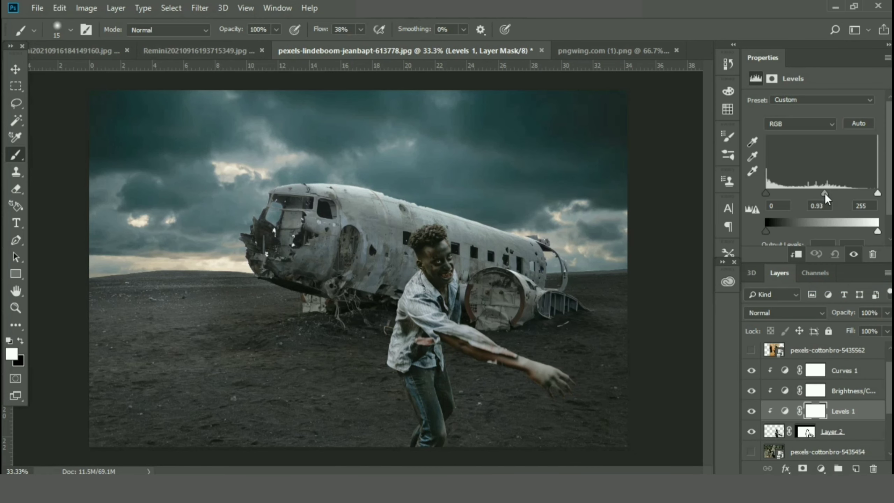
click(822, 431)
click(821, 468)
click(820, 323)
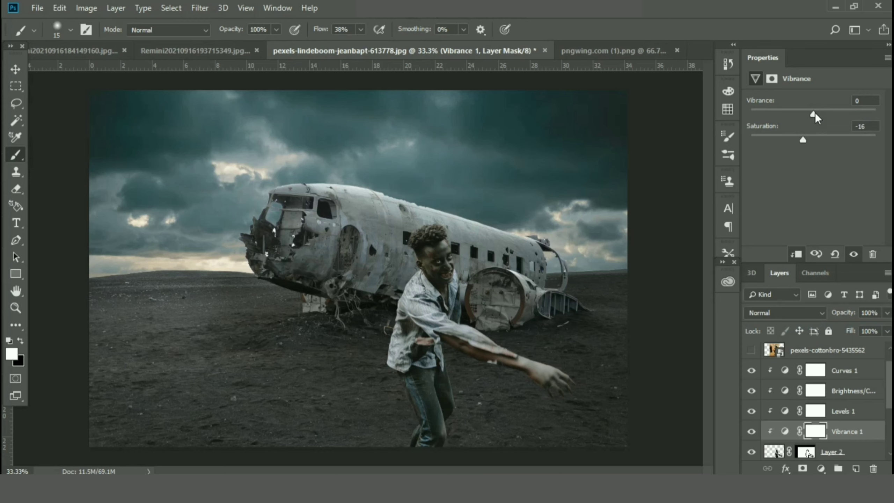
Desaturate the zombie with Hue/Saturation and lower its Exposure to -0.66.
click(833, 451)
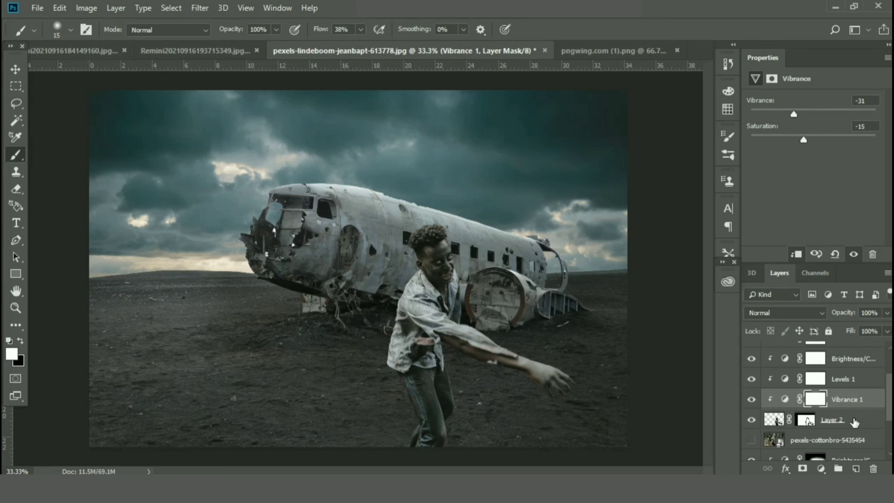
click(821, 468)
click(820, 339)
mouse_move(813, 174)
mouse_down()
mouse_move(799, 173)
mouse_move(811, 150)
mouse_up()
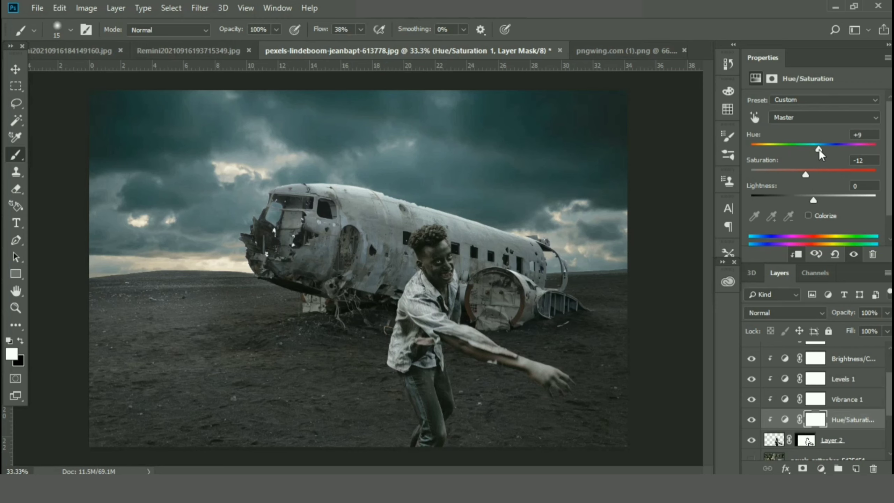
click(844, 442)
click(821, 468)
click(820, 308)
drag(813, 129, 813, 161)
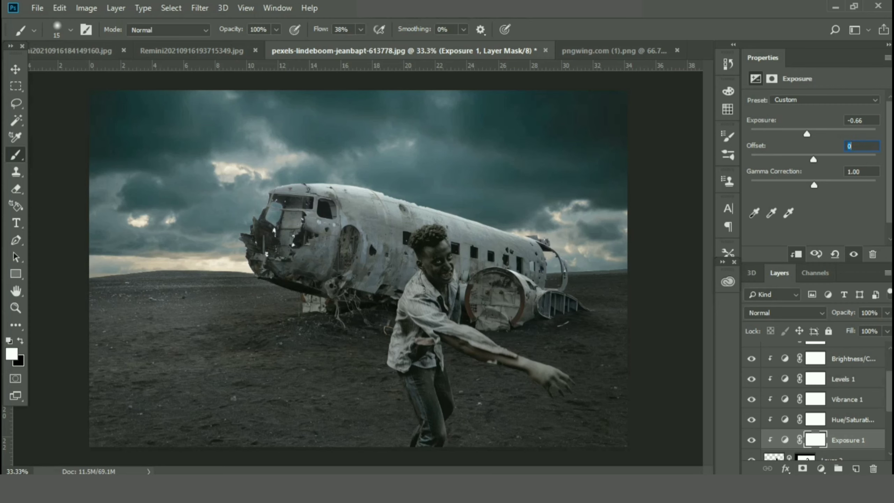
Add a Selective Color blacks tweak and a second, darker Brightness/Contrast to the zombie.
click(834, 458)
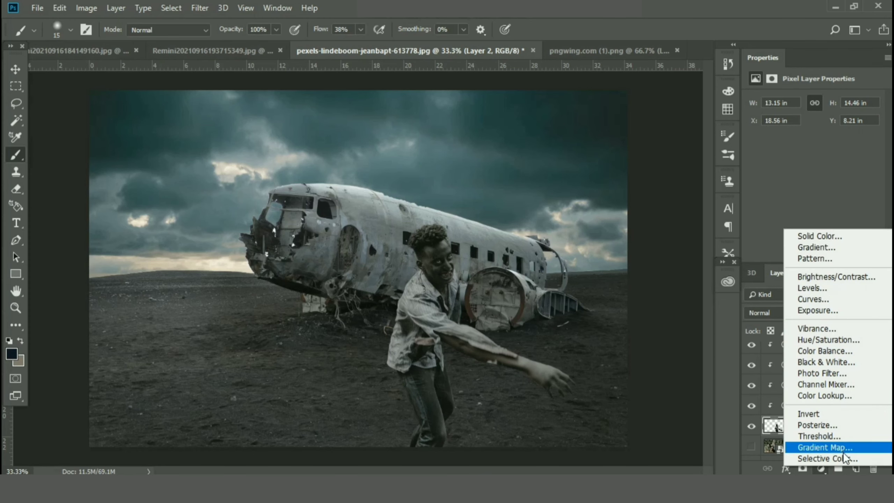
click(838, 458)
drag(813, 221, 814, 220)
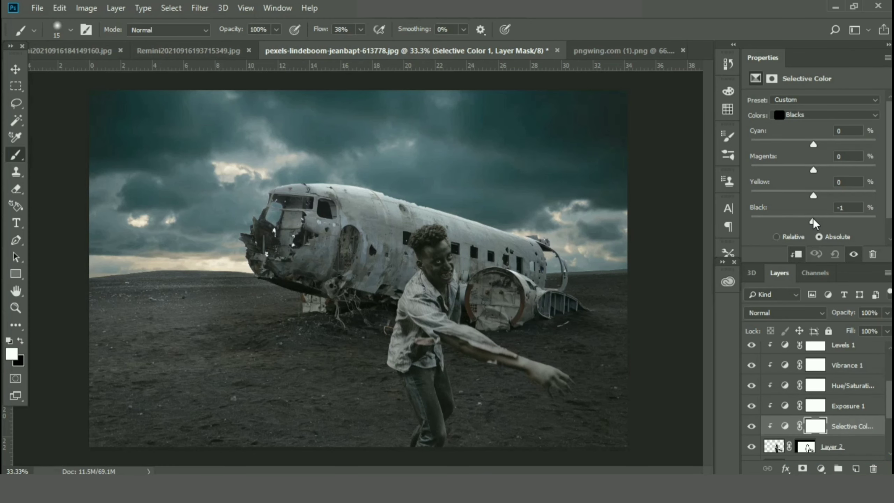
scroll(816, 405, down, 2)
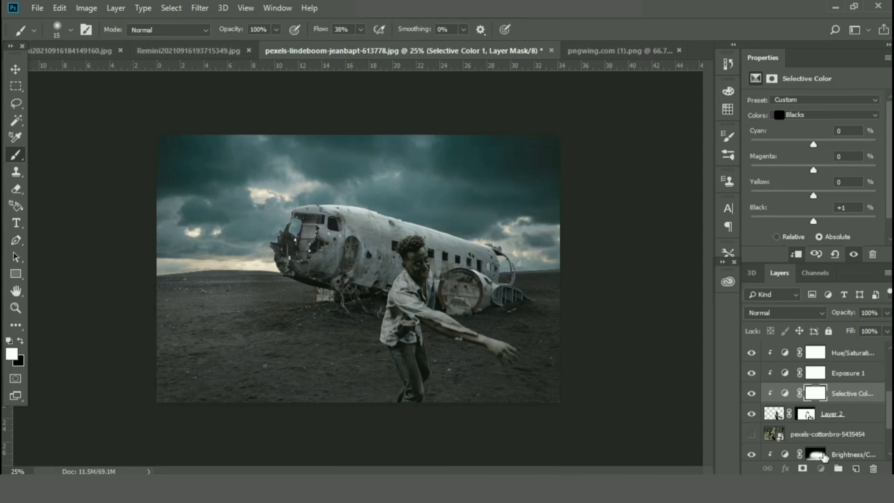
click(821, 468)
click(845, 282)
drag(813, 131, 797, 133)
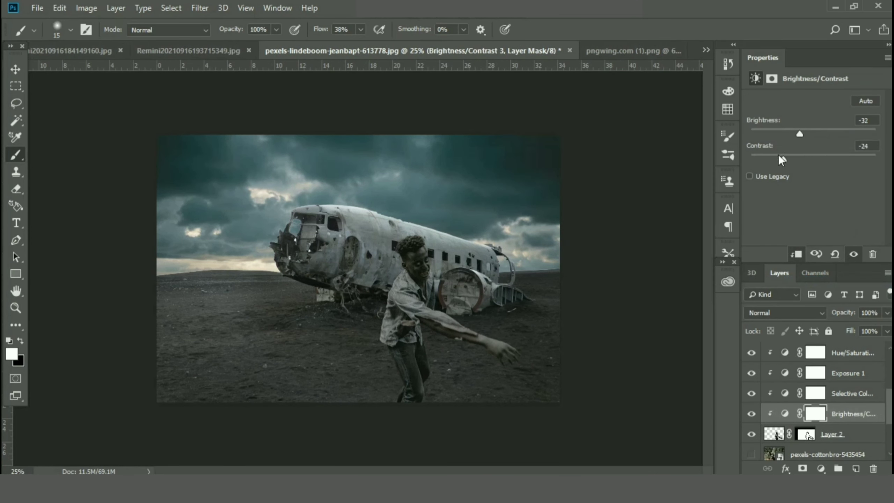
Add a second Curves adjustment bending the zombie's midtones, plus a second Vibrance layer.
click(832, 433)
click(820, 468)
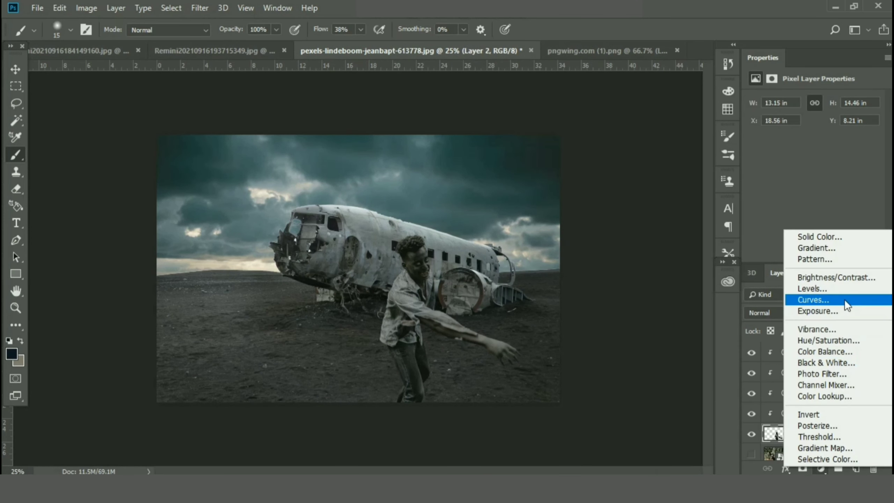
click(813, 299)
drag(822, 180, 822, 186)
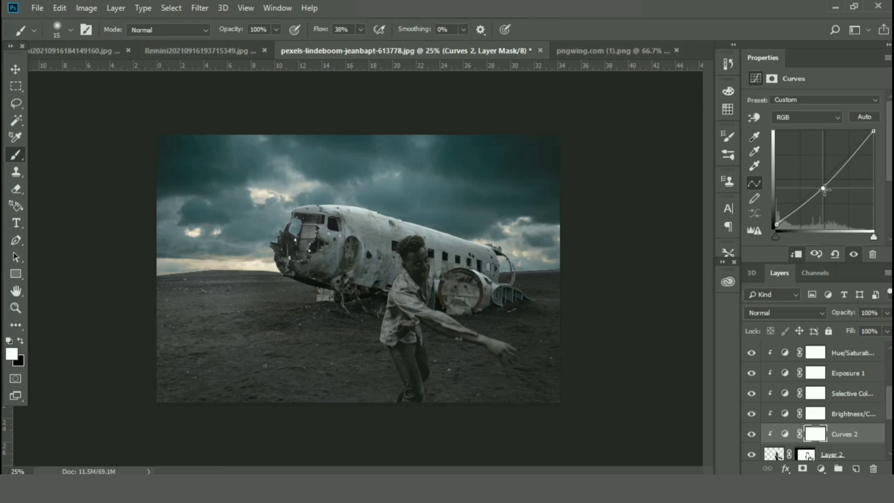
scroll(823, 436, down, 2)
click(821, 468)
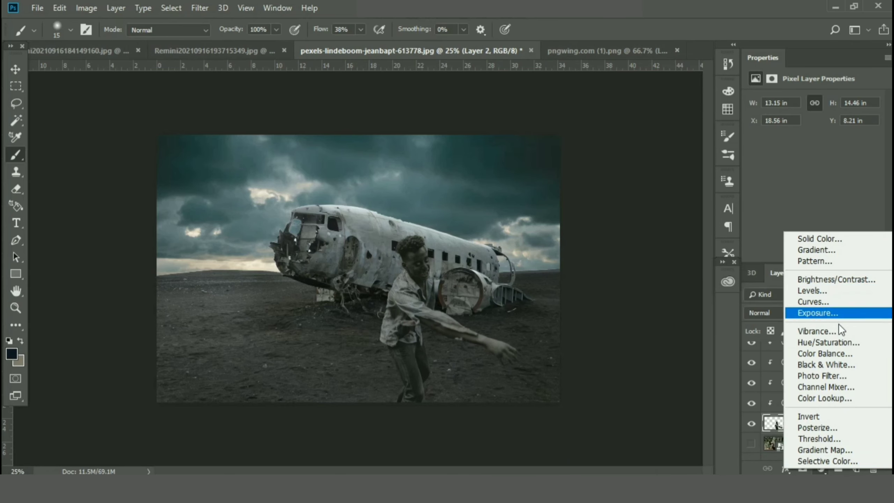
click(806, 332)
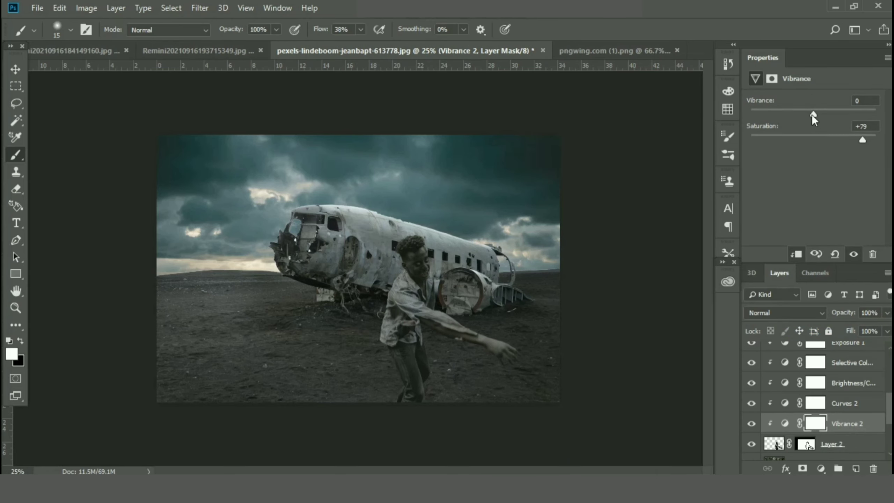
Warm the zombie's midtones with Color Balance and set a second Levels midtone to 0.86.
click(821, 468)
click(834, 363)
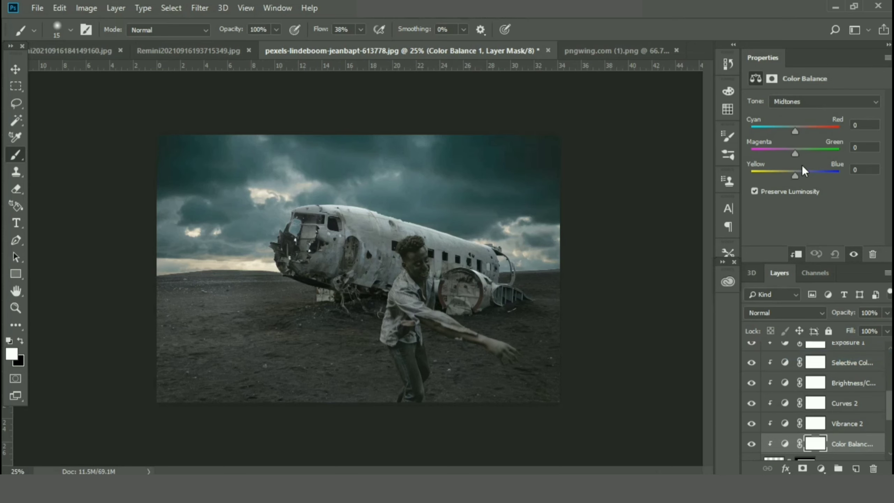
drag(810, 175, 798, 175)
drag(794, 131, 801, 130)
scroll(816, 405, down, 2)
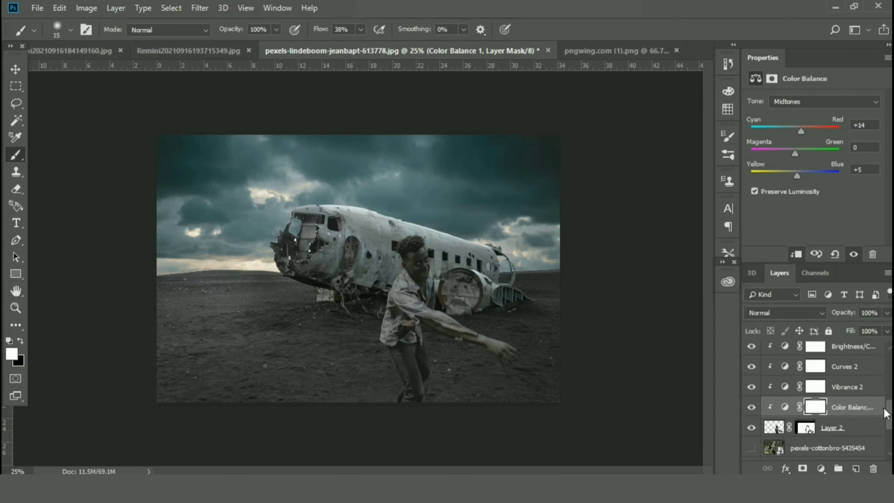
click(844, 430)
click(821, 467)
click(836, 287)
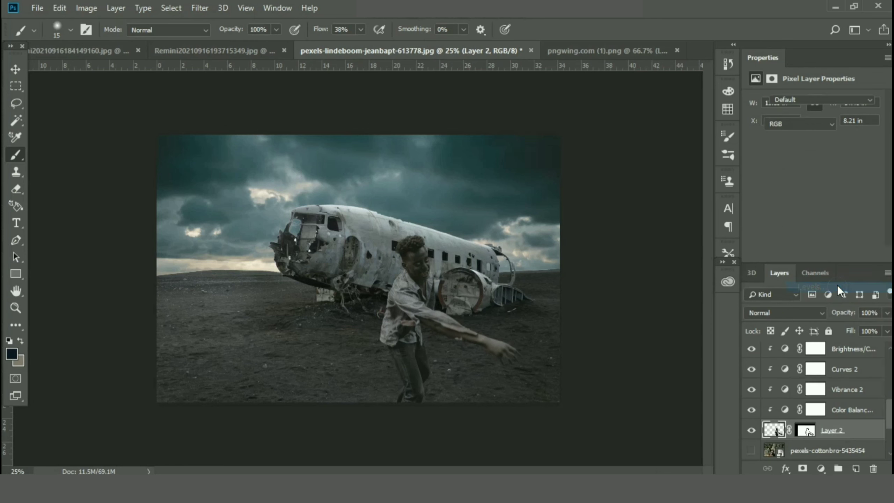
drag(821, 194, 816, 194)
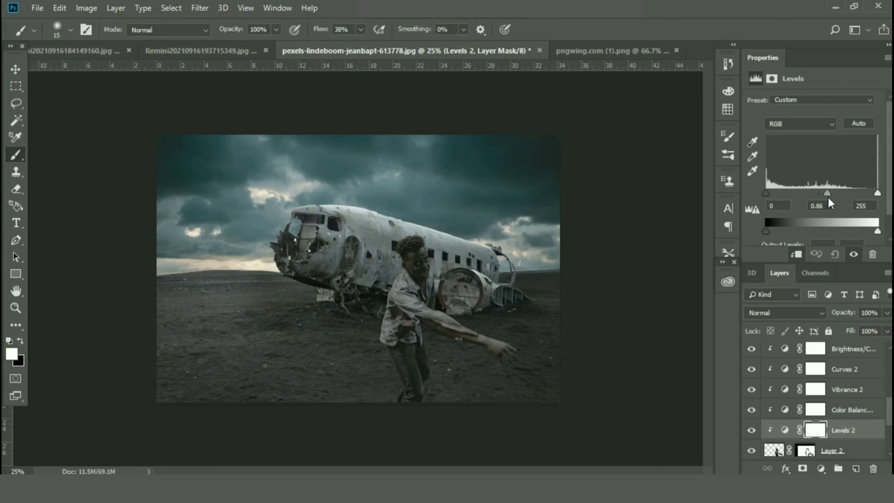
Add a clipped Brightness/Contrast at -125, invert its mask, and paint it over the zombie's arm and body.
click(844, 450)
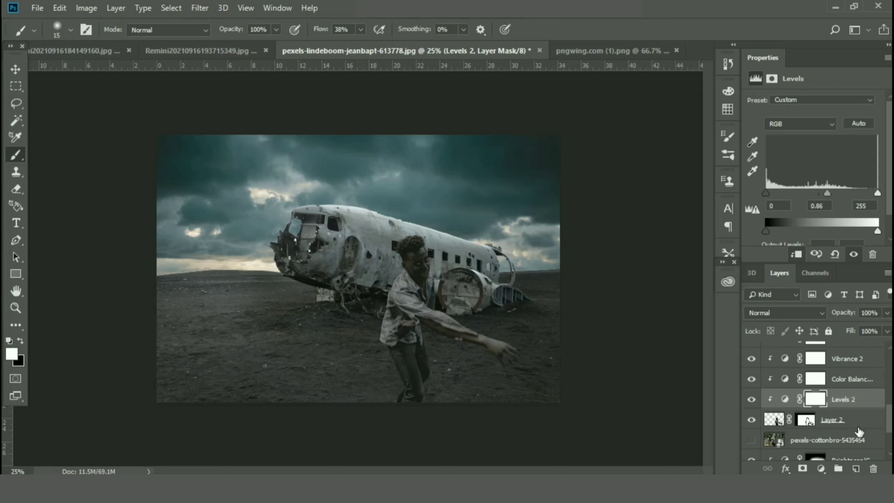
click(821, 469)
click(852, 275)
drag(812, 129, 762, 123)
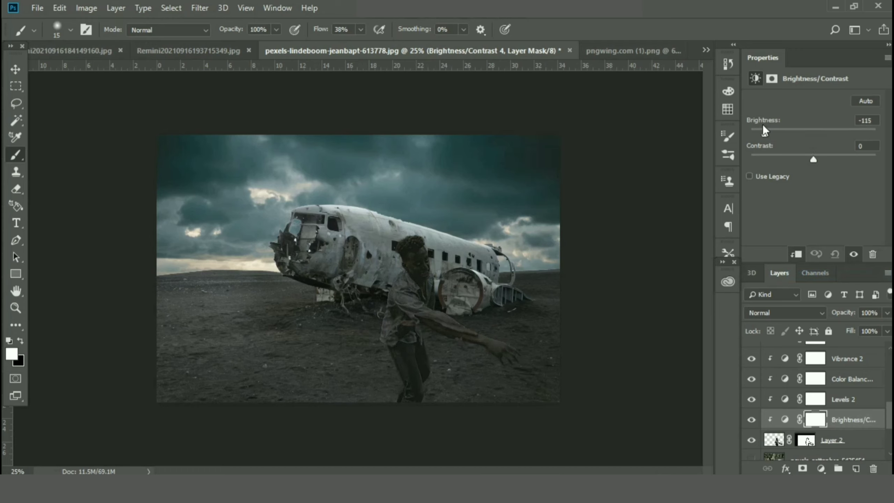
key(ctrl+i)
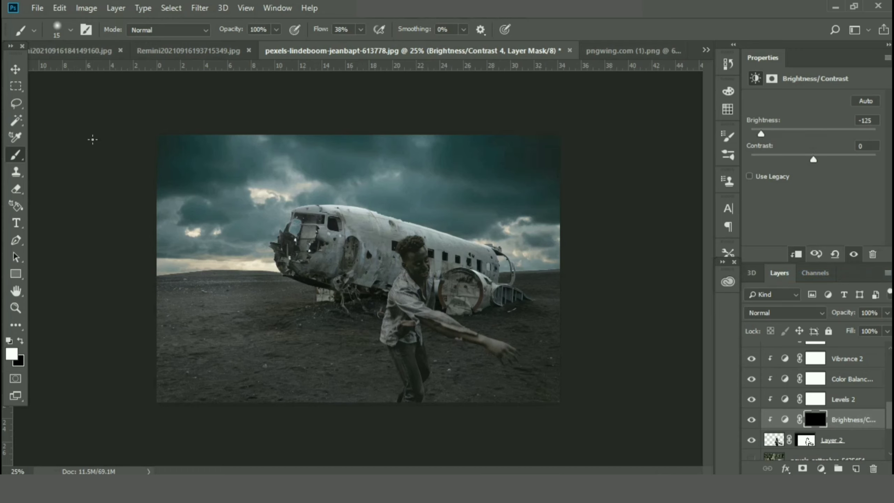
mouse_move(425, 379)
mouse_down()
mouse_move(466, 331)
mouse_move(504, 362)
mouse_move(434, 292)
mouse_up()
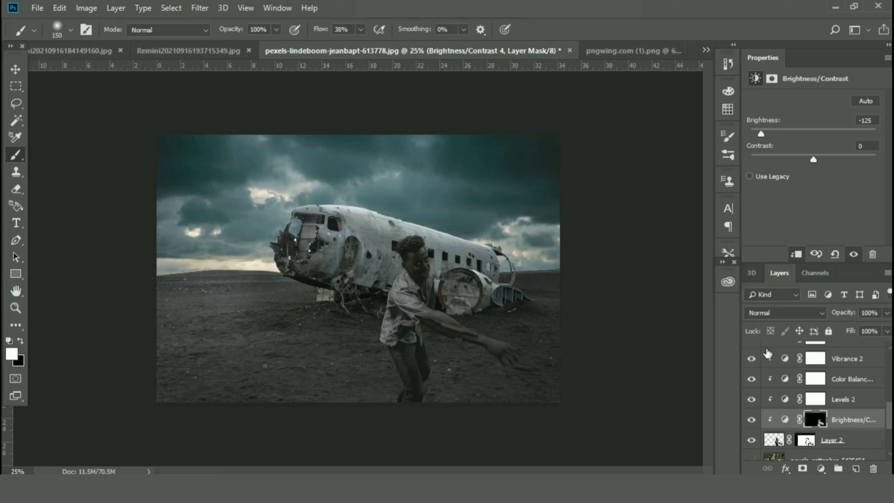
scroll(845, 352, down, 3)
scroll(845, 351, down, 2)
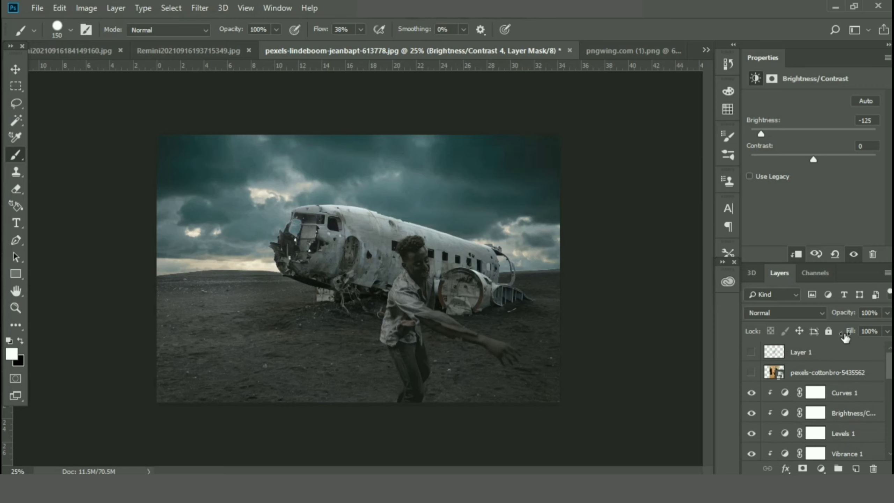
Lasso the woman zombie onto Layer 3 as a Smart Object and hide the door photo.
click(751, 373)
click(805, 374)
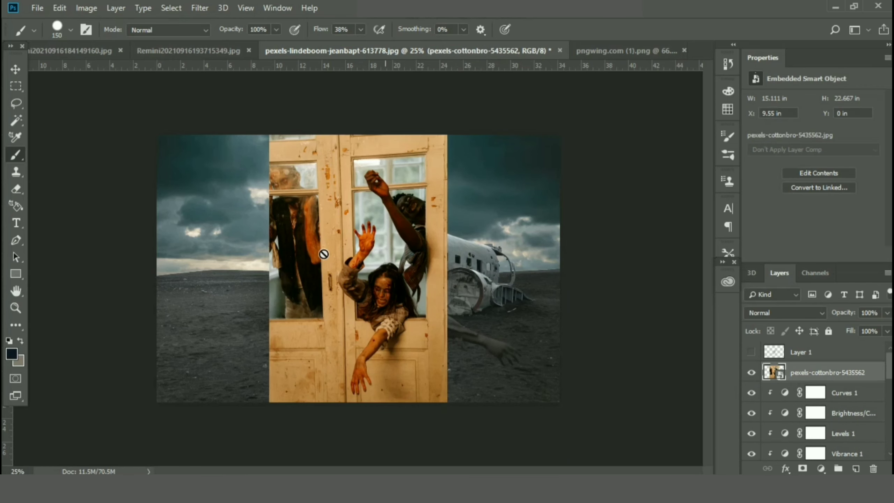
click(17, 104)
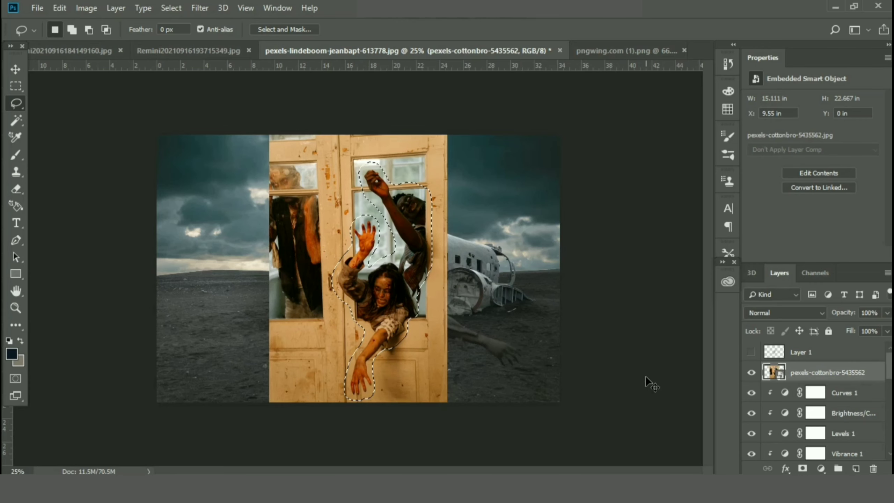
key(ctrl+j)
right_click(802, 378)
click(683, 159)
click(751, 392)
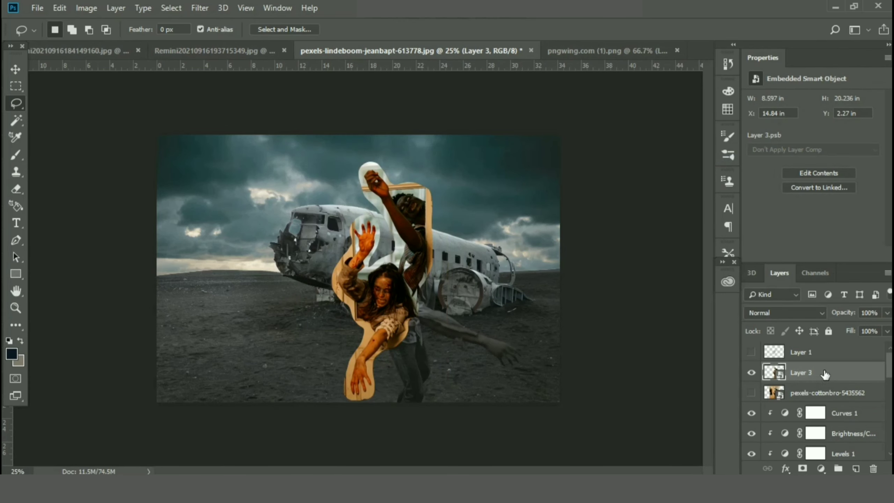
Scale Layer 3 down to about 21% and fit the woman into the cockpit window.
key(ctrl+t)
drag(330, 159, 359, 226)
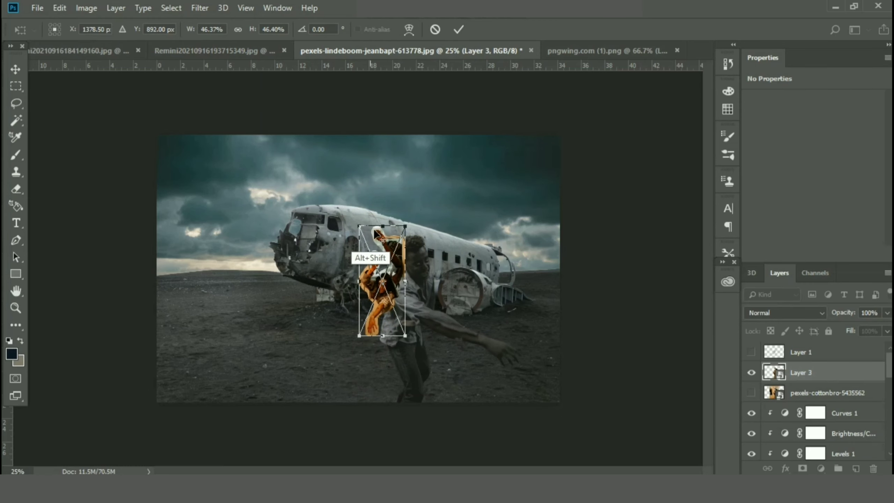
key(ctrl+plus)
key(ctrl+plus)
key(ctrl+plus)
drag(421, 218, 257, 155)
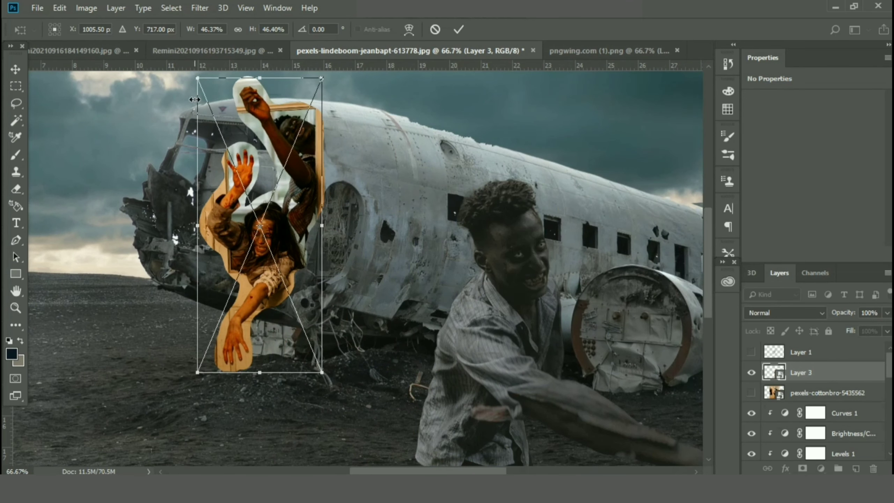
drag(203, 86, 221, 132)
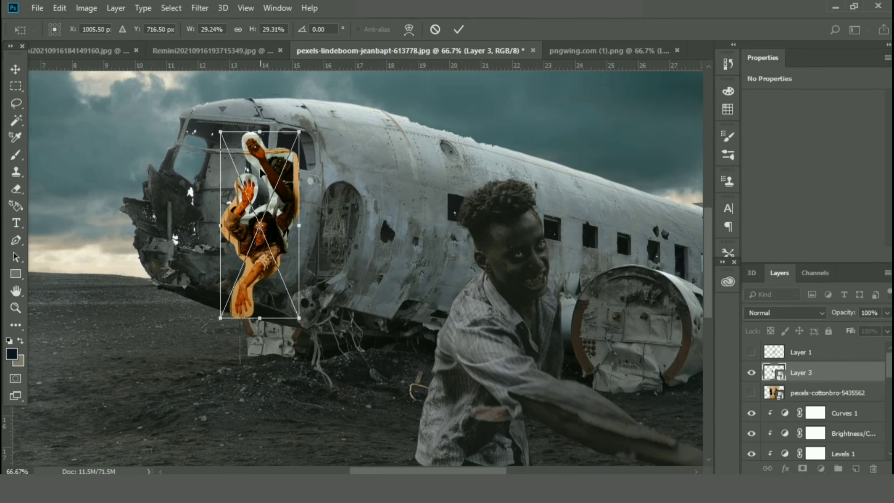
mouse_move(261, 173)
mouse_down()
mouse_move(206, 156)
mouse_move(213, 148)
mouse_up()
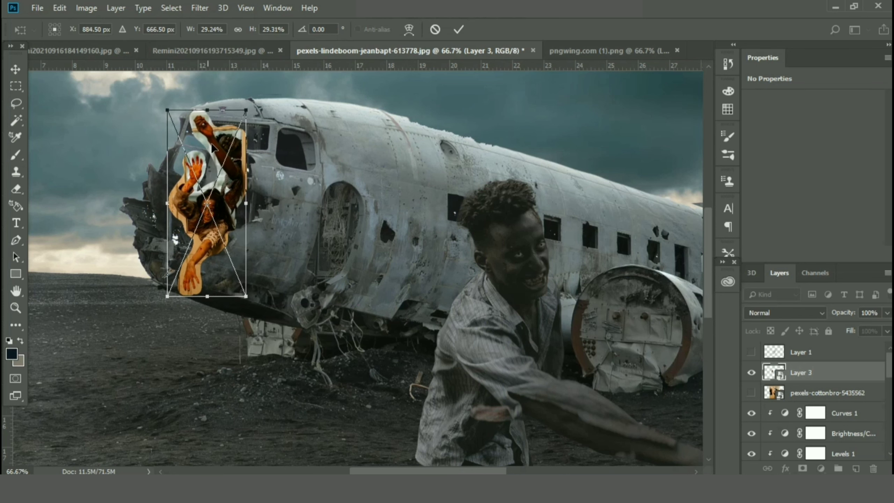
drag(162, 106, 178, 134)
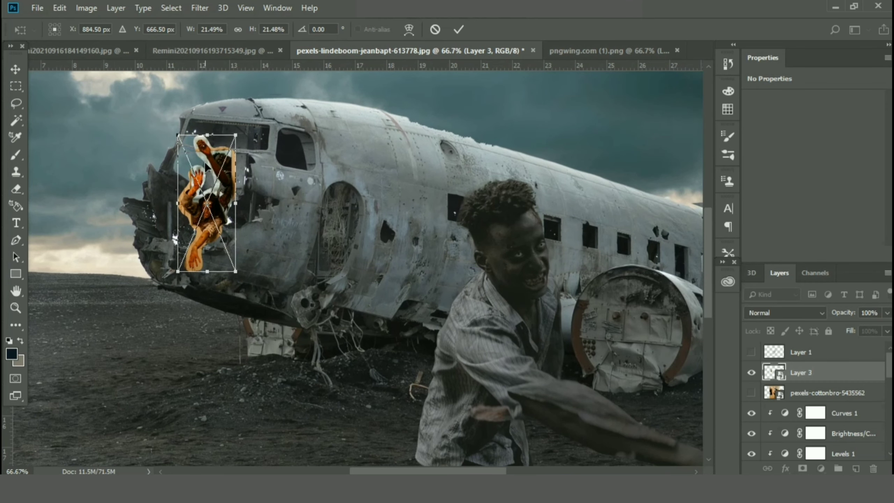
drag(204, 166, 225, 152)
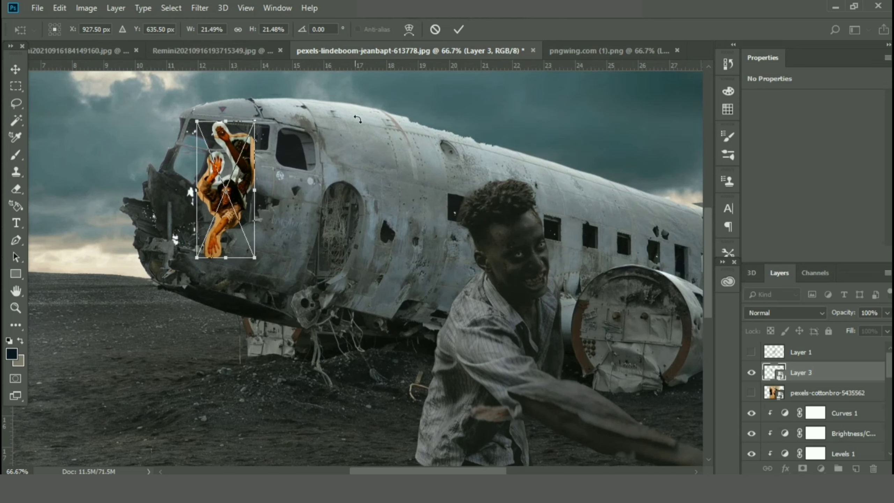
key(Return)
Add a clipped Vibrance adjustment to the woman, lowering both vibrance and saturation.
key(l)
click(821, 468)
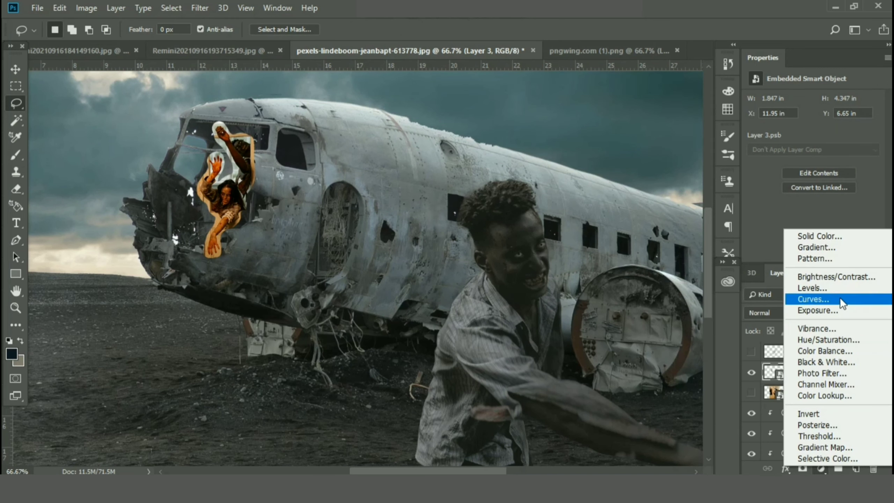
click(827, 279)
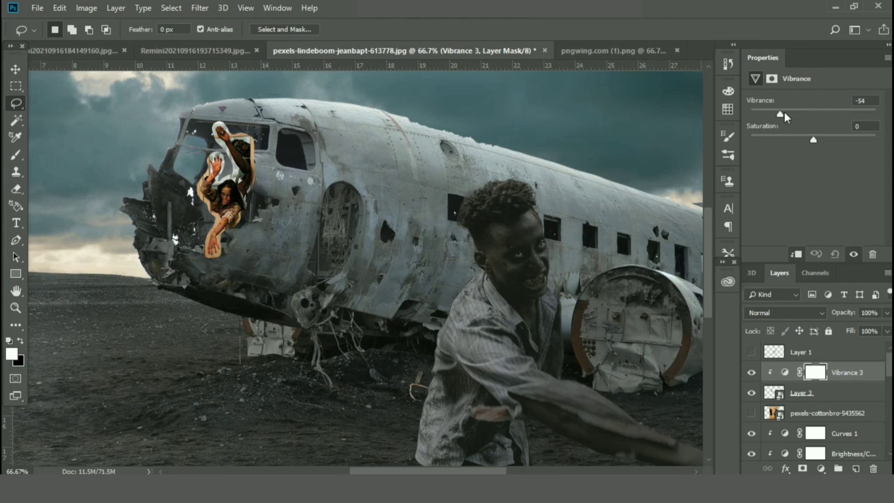
drag(807, 140, 803, 140)
drag(783, 113, 780, 113)
Add a Selective Color adjustment that reduces yellow and black in the Yellows range.
click(821, 470)
click(810, 467)
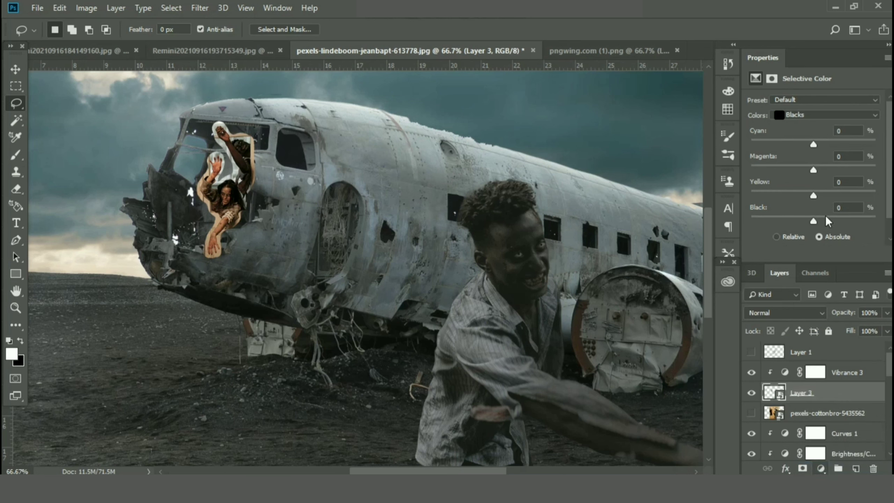
click(795, 114)
click(813, 136)
mouse_move(811, 224)
mouse_down()
mouse_move(790, 218)
mouse_move(776, 194)
mouse_up()
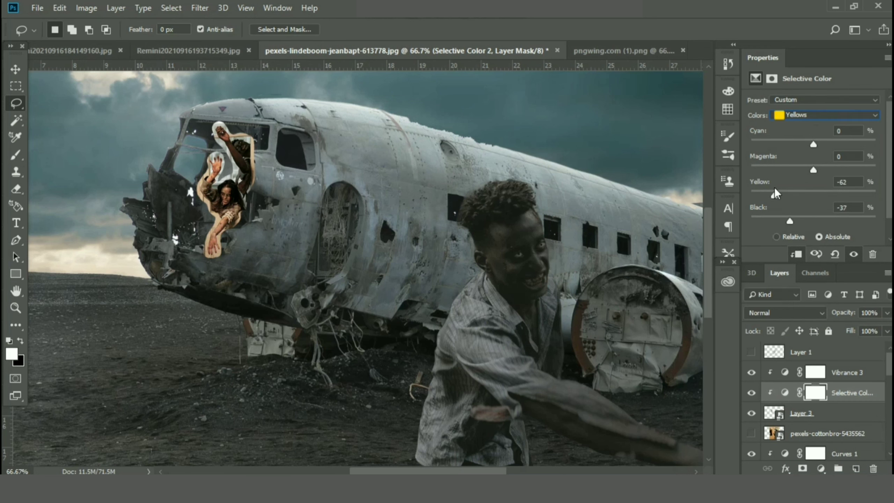
Add a Curves adjustment above the woman that slightly darkens her midtones.
click(806, 413)
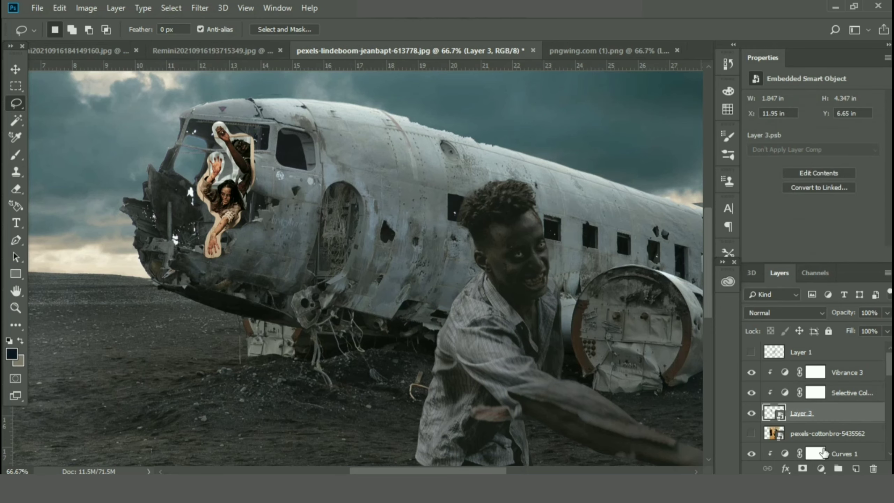
click(821, 468)
click(809, 290)
drag(826, 172, 823, 179)
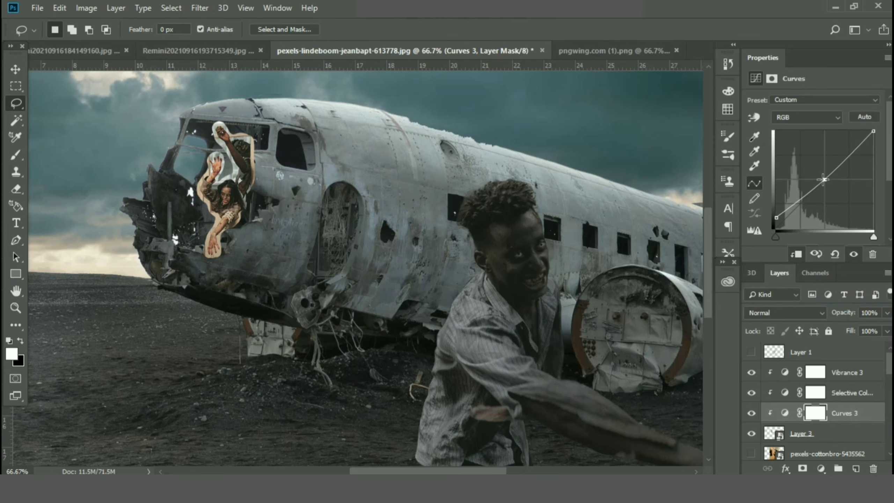
key(ctrl+plus)
scroll(707, 282, left, 5)
scroll(712, 283, up, 3)
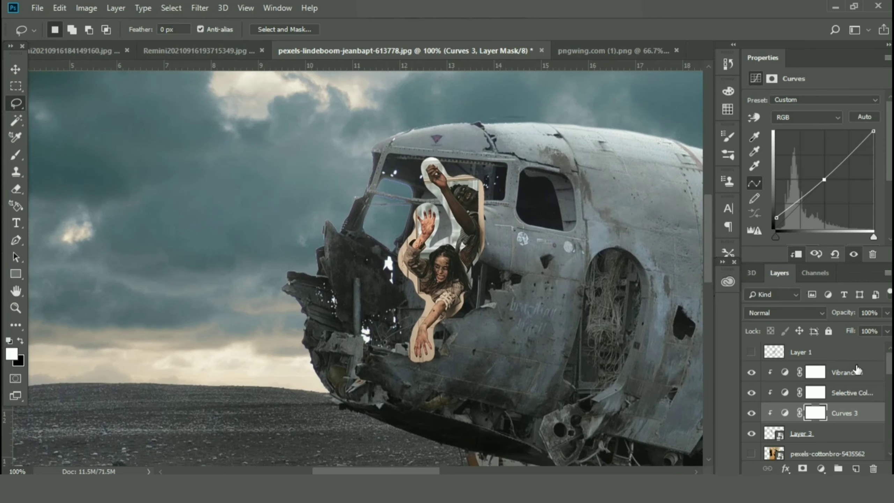
Add a Hue/Saturation adjustment desaturating the woman zombie to -43 saturation.
click(806, 433)
click(821, 468)
click(845, 346)
drag(813, 174, 789, 174)
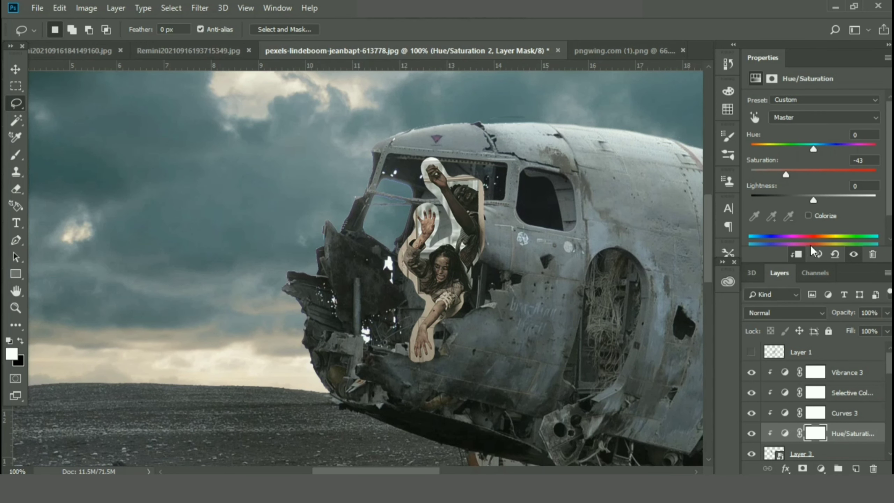
click(800, 454)
Zoom in and paint the woman's mask with a small brush to hide pale edges at her elbow and right side.
key(b)
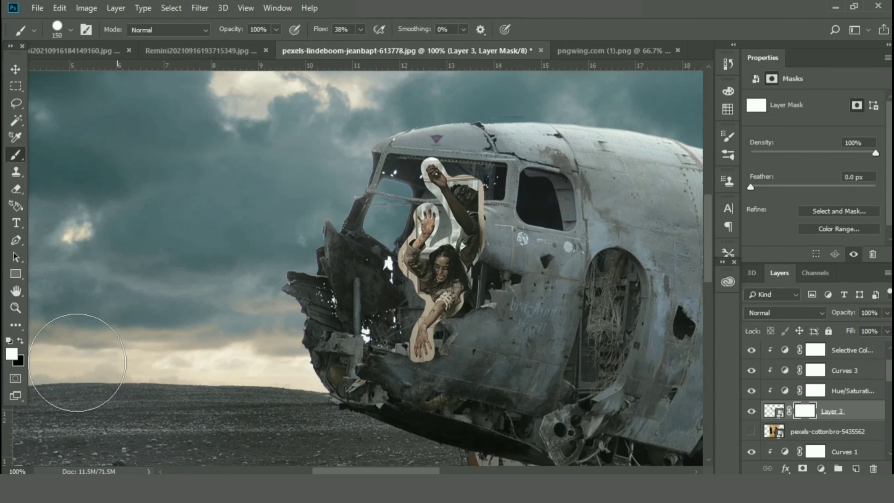
click(86, 29)
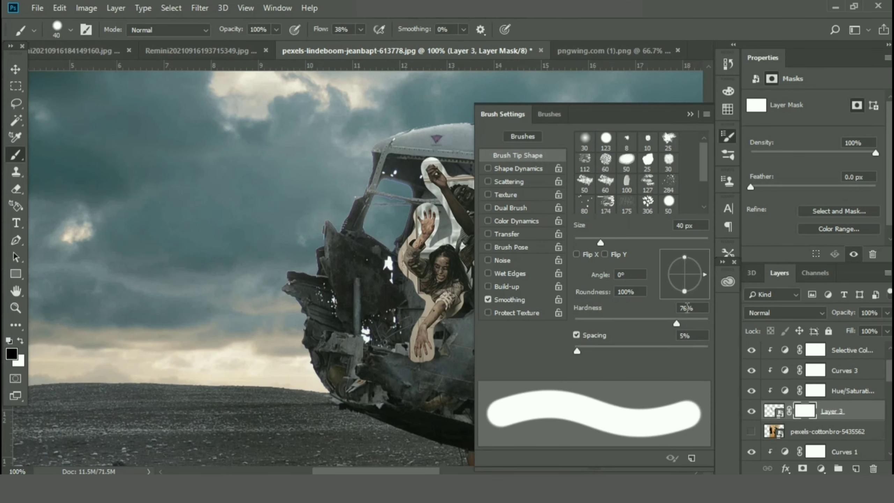
key(ctrl+plus)
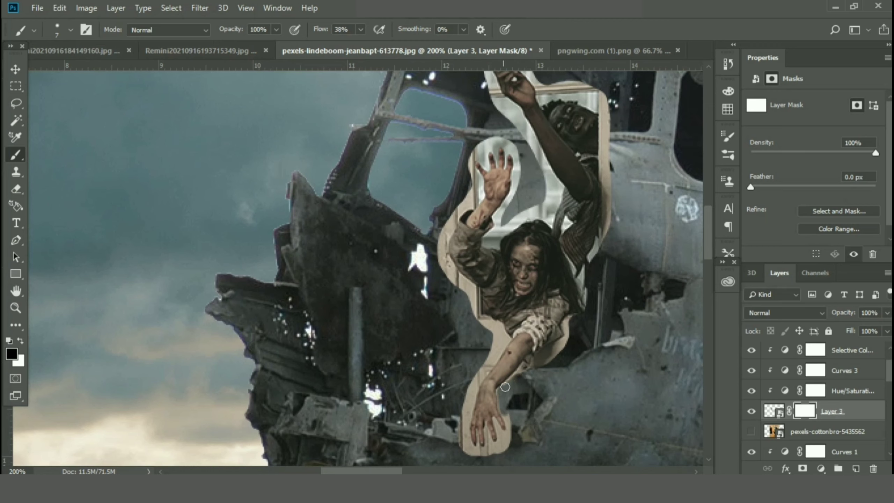
drag(554, 348, 565, 345)
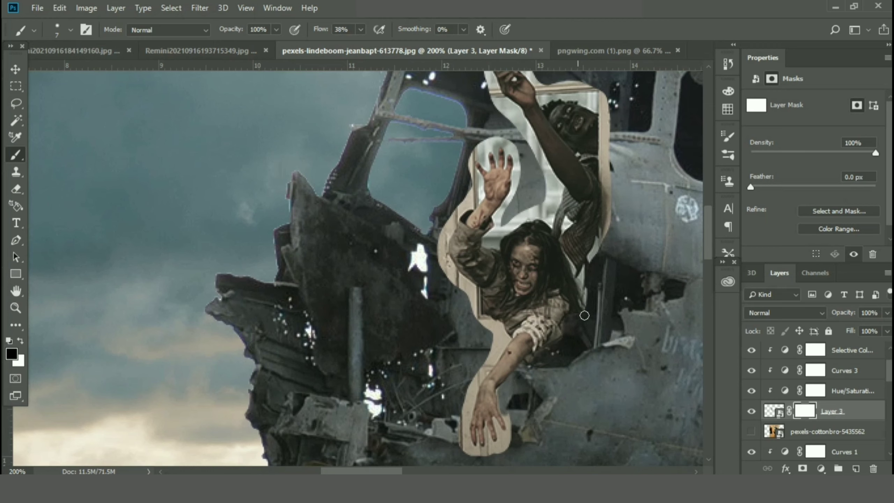
drag(596, 246, 604, 144)
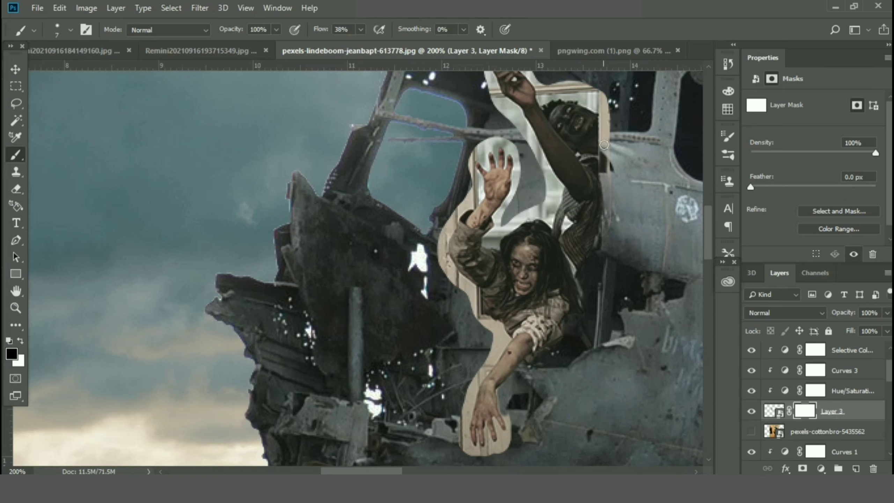
key(ctrl+minus)
key(ctrl+minus)
key(ctrl+t)
Finish resizing the woman, then add a Brightness/Contrast layer at -7 brightness and 39 contrast.
drag(211, 176, 213, 173)
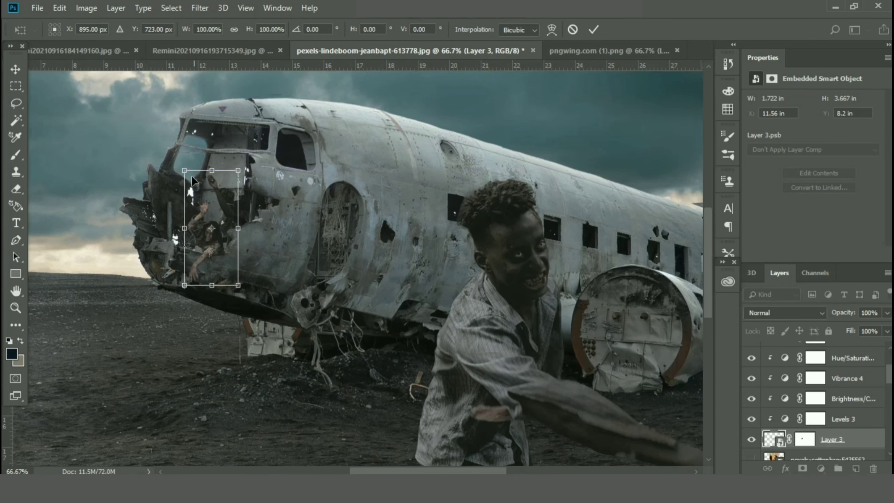
click(593, 29)
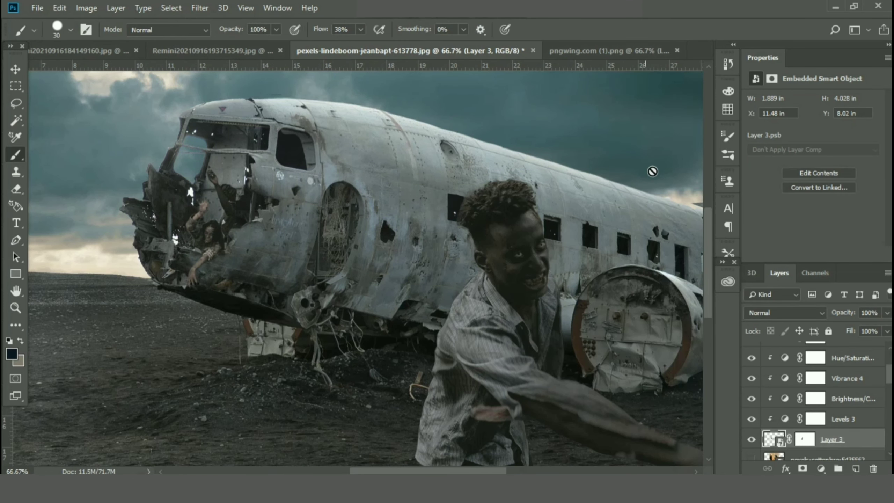
click(821, 468)
click(832, 276)
mouse_move(813, 134)
mouse_down()
mouse_move(804, 132)
mouse_move(811, 134)
mouse_up()
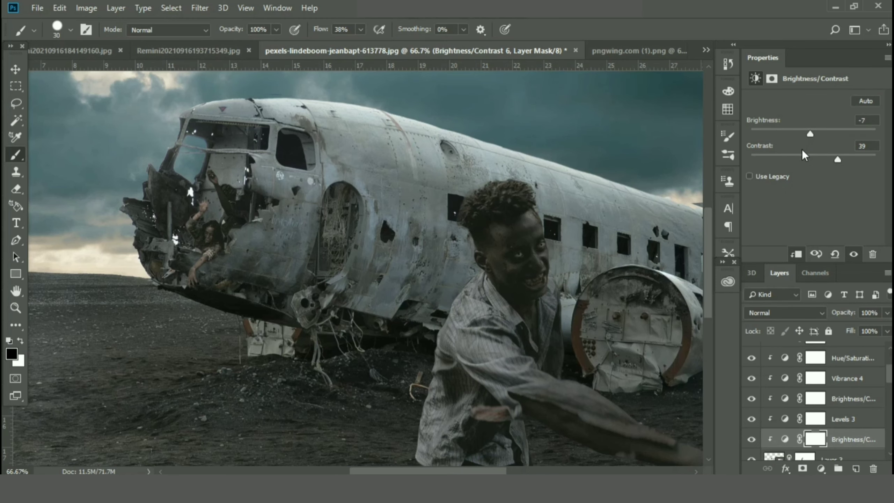
key(ctrl+minus)
key(ctrl+minus)
key(ctrl+minus)
Crop the composite, trimming its left and top edges.
key(c)
drag(182, 273, 187, 273)
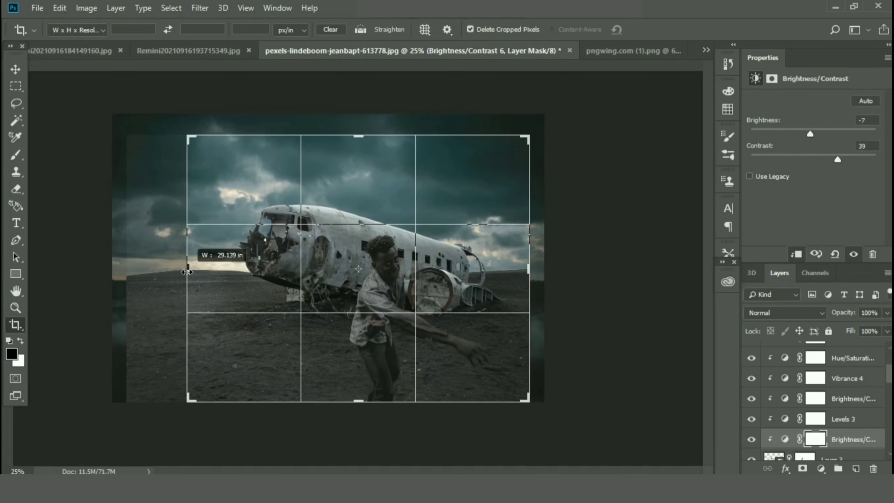
mouse_move(358, 136)
mouse_down()
mouse_move(362, 126)
mouse_move(362, 144)
mouse_up()
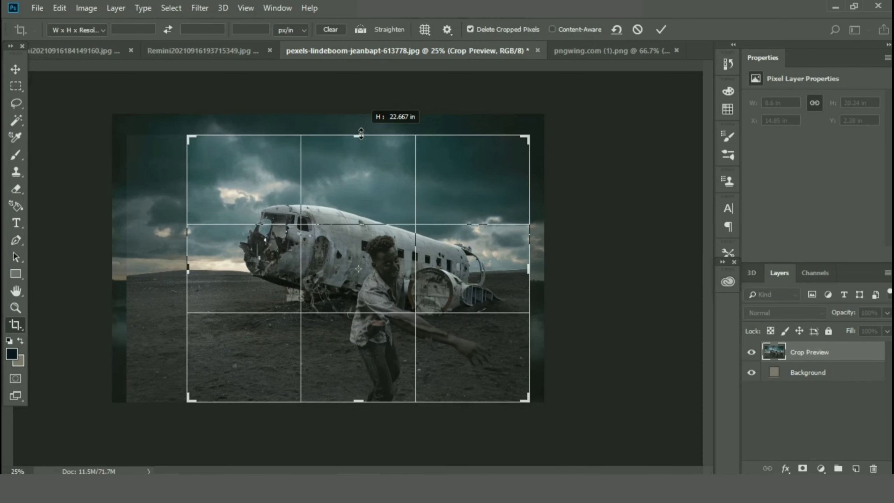
key(ctrl+r)
key(Return)
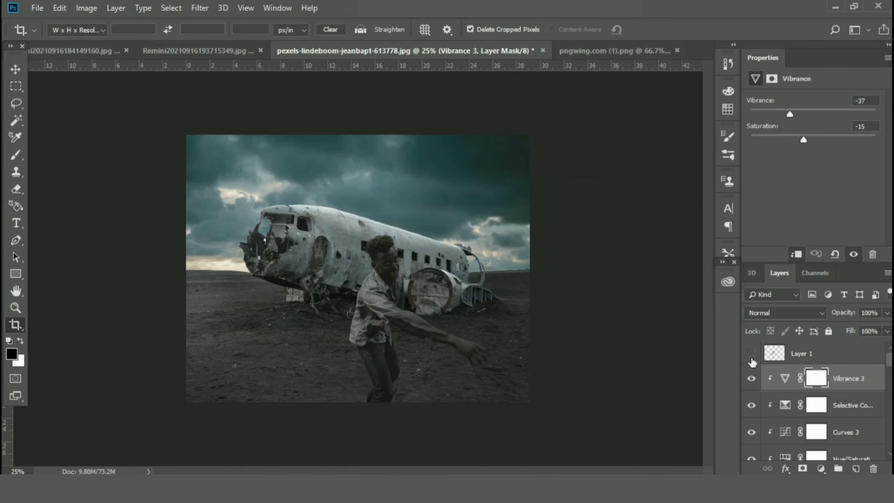
Stamp all visible layers into a new Layer 4 and inspect it zoomed in with the Clone Stamp tool.
key(ctrl+shift+alt+e)
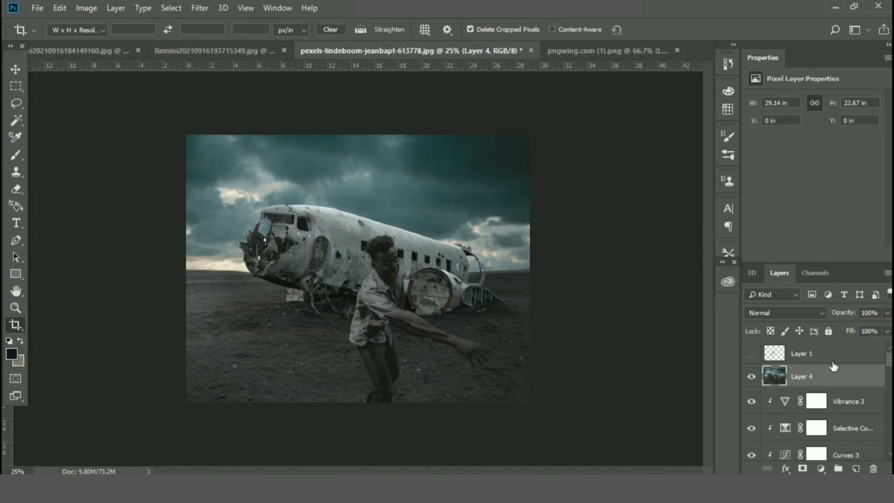
key(s)
key(ctrl+plus)
key(ctrl+plus)
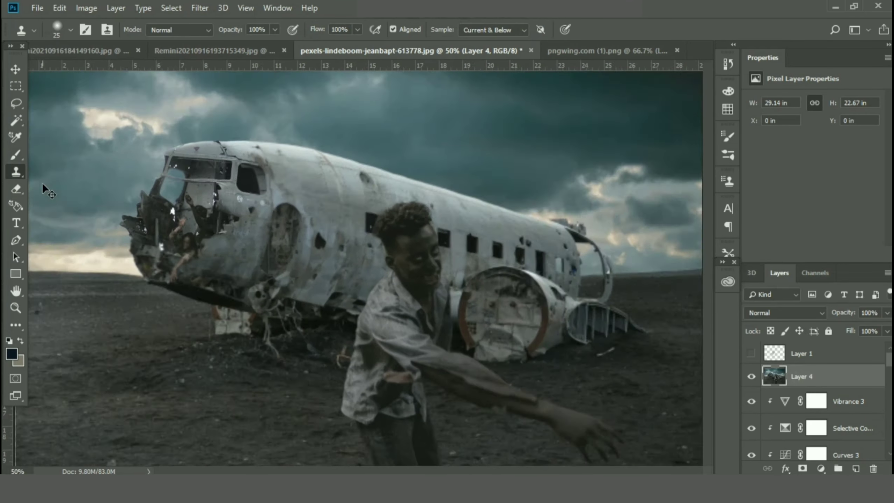
key(ctrl+plus)
drag(708, 281, 707, 320)
key(bracketright)
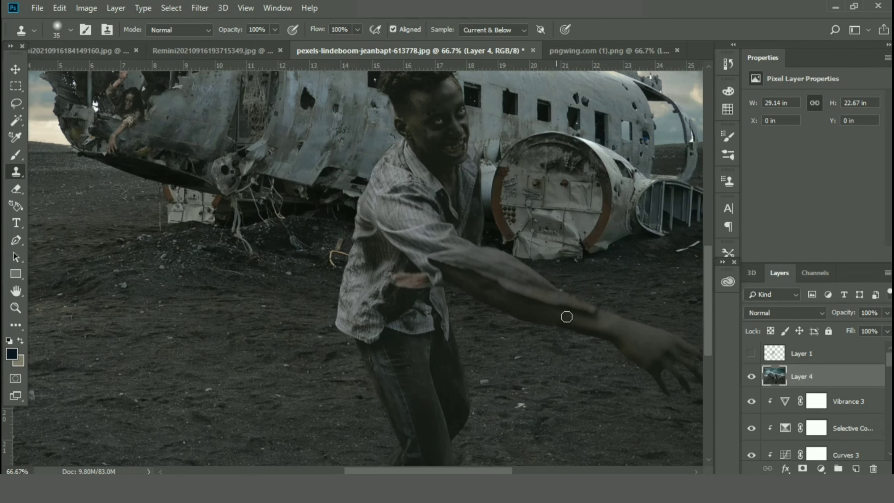
key(ctrl+minus)
key(ctrl+minus)
key(ctrl+minus)
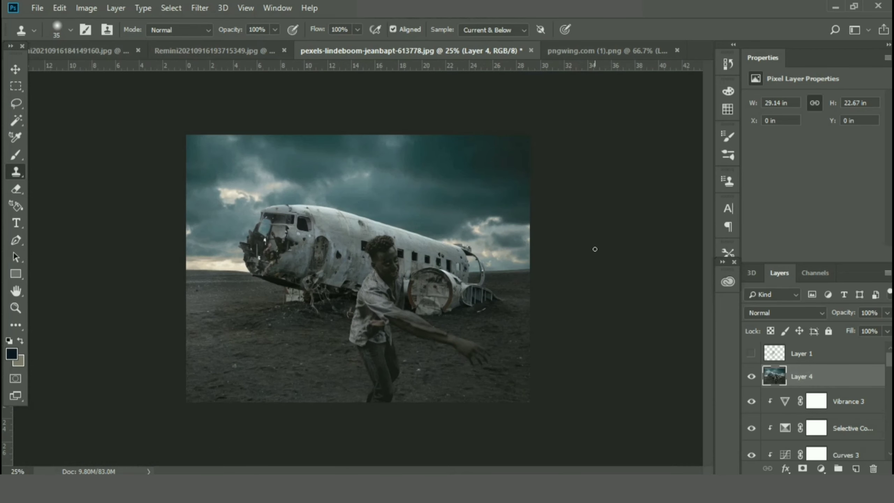
click(200, 8)
In Camera Raw, cool the temperature and tint, brighten exposure, and set clarity and vibrance +8, saturation -8.
click(230, 86)
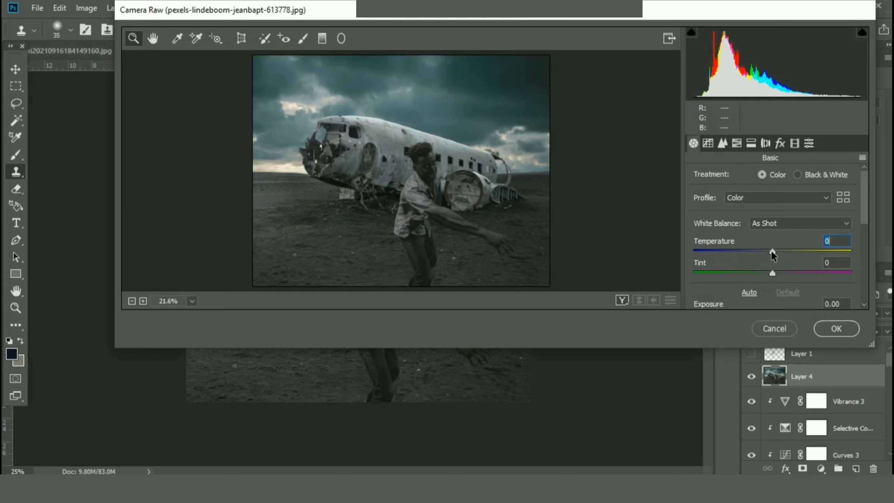
drag(771, 251, 784, 229)
scroll(765, 250, down, 3)
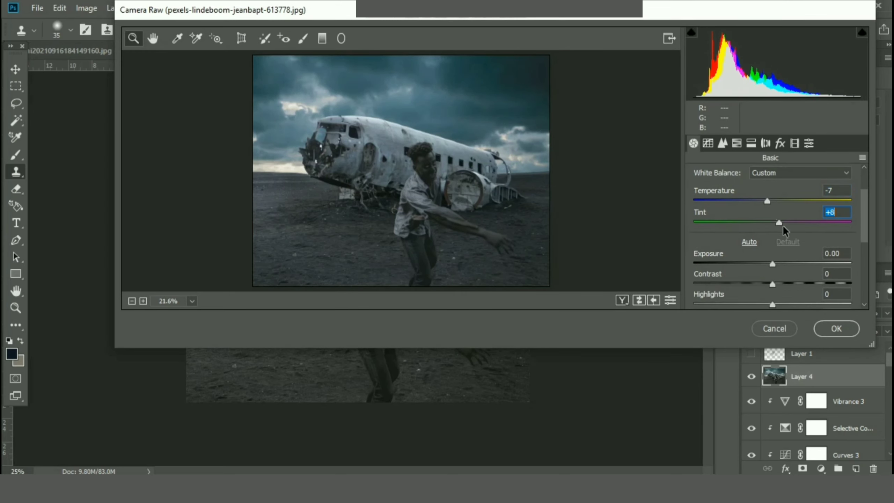
mouse_move(772, 264)
mouse_down()
mouse_move(787, 283)
mouse_move(778, 279)
mouse_up()
scroll(783, 286, down, 3)
scroll(788, 287, down, 2)
drag(866, 264, 864, 284)
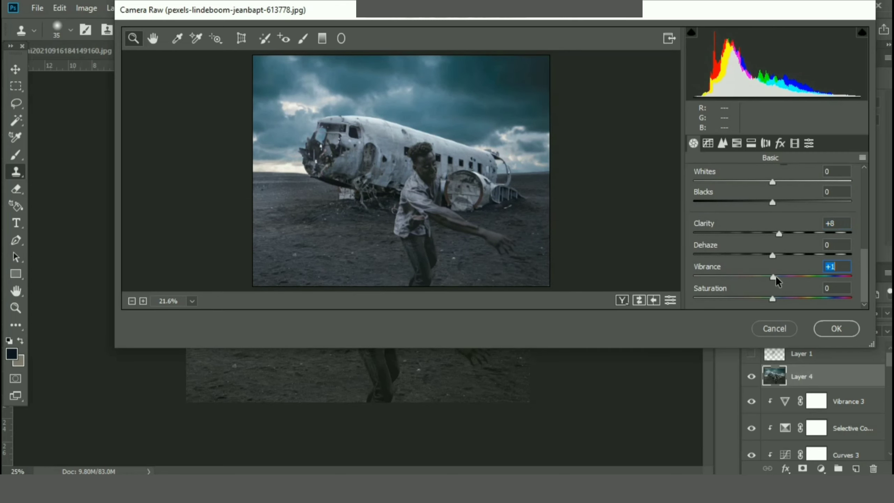
drag(775, 277, 767, 298)
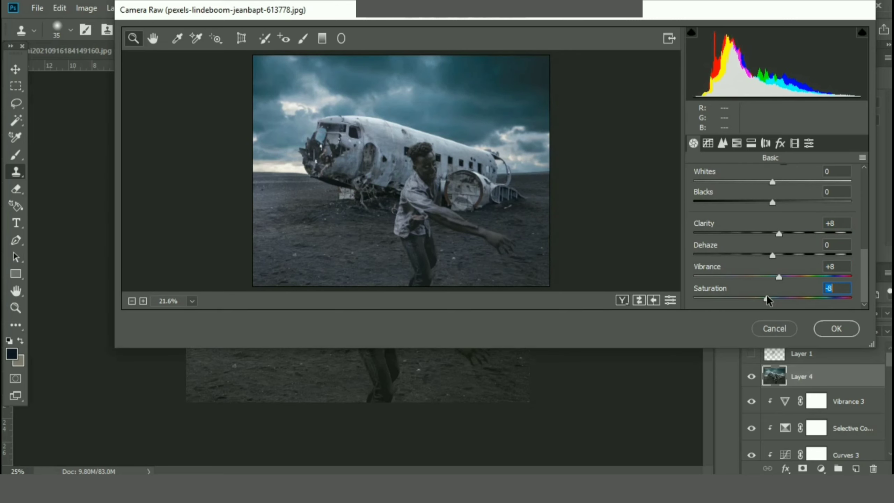
Add grain of 11, tweak calibration shadows tint and red primary, and apply the grade.
click(779, 143)
drag(697, 198, 717, 203)
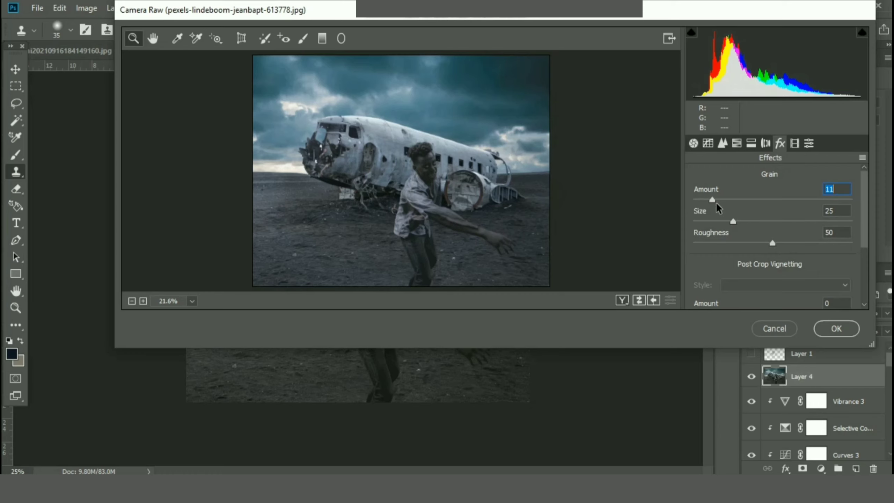
click(724, 144)
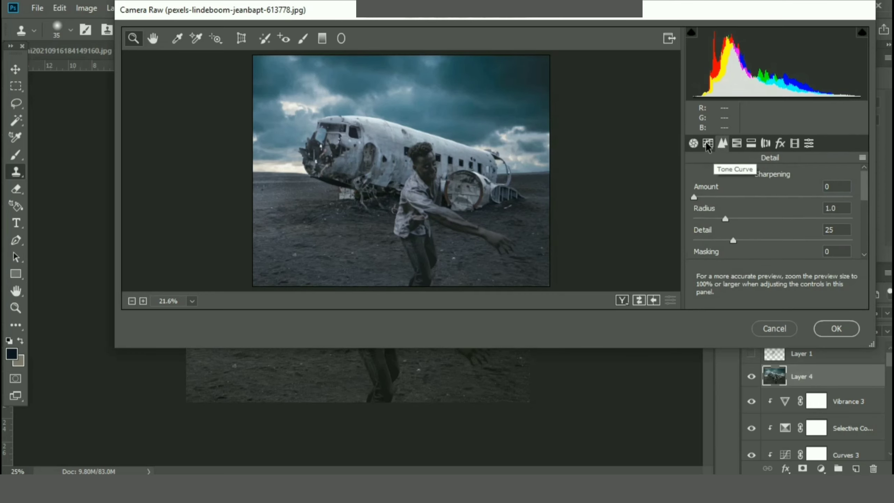
click(694, 144)
click(795, 143)
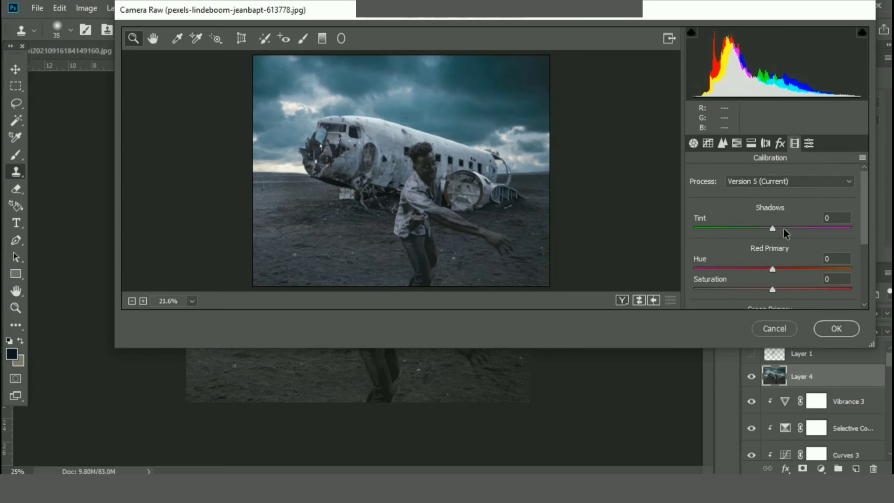
click(781, 228)
drag(783, 228, 777, 228)
mouse_move(776, 268)
mouse_down()
mouse_move(785, 269)
mouse_move(782, 289)
mouse_up()
click(828, 329)
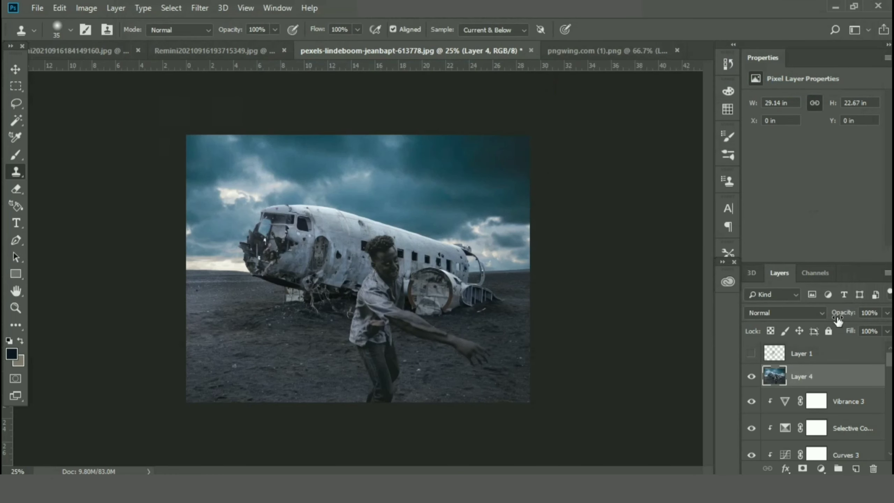
Add a Brightness/Contrast layer clipped to Layer 4 with a slight brightness boost.
click(821, 468)
click(840, 277)
click(796, 254)
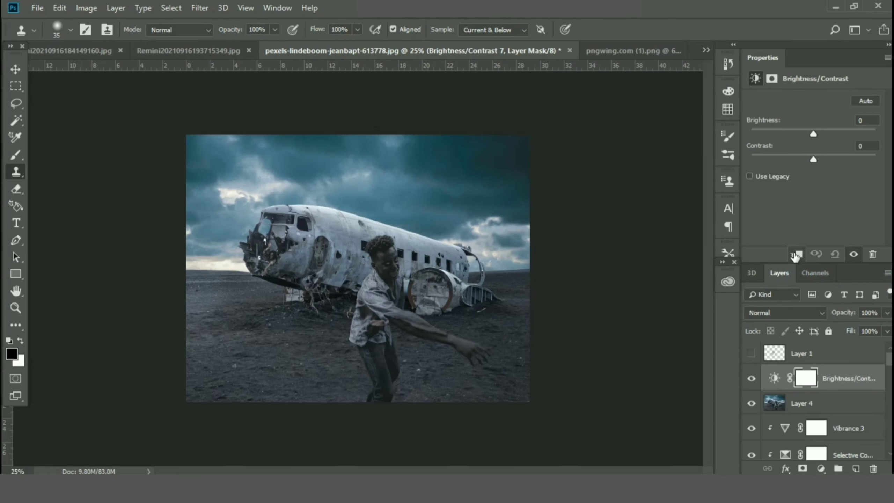
drag(813, 129, 821, 130)
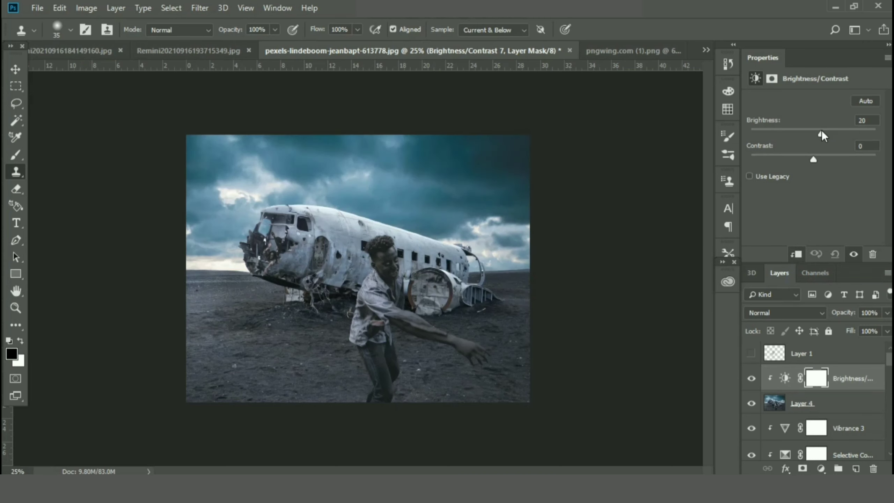
Add a clipped Exposure layer set to -1.50 and invert its mask.
click(830, 405)
click(821, 469)
click(840, 311)
drag(814, 129, 798, 130)
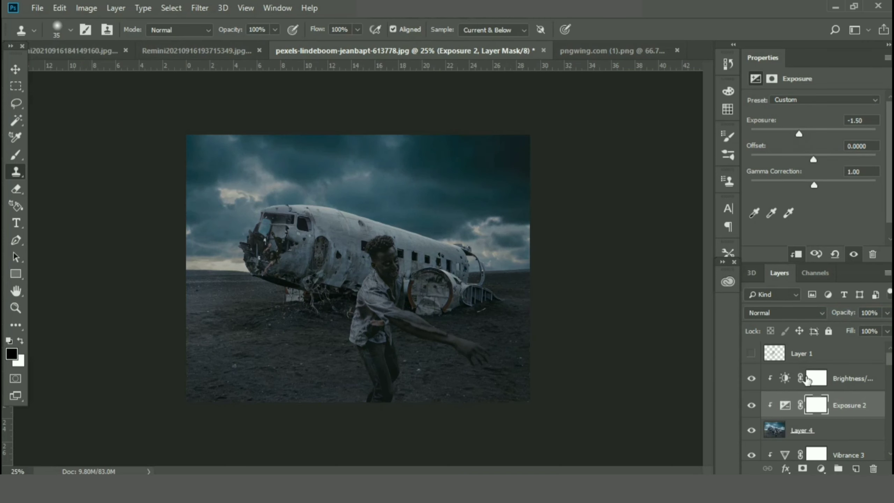
click(819, 385)
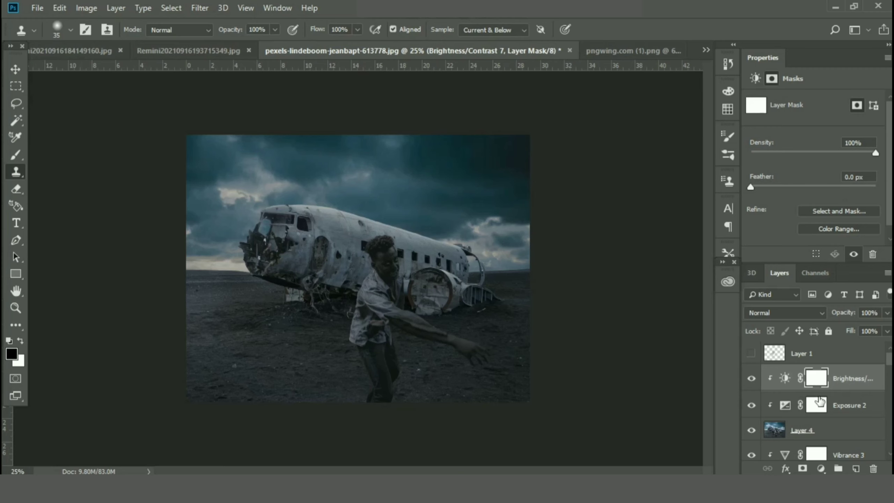
click(816, 405)
key(ctrl+i)
Paint white with a soft round brush on the Exposure mask to darken the bottom-left and top-left corners.
key(b)
key(x)
key(F5)
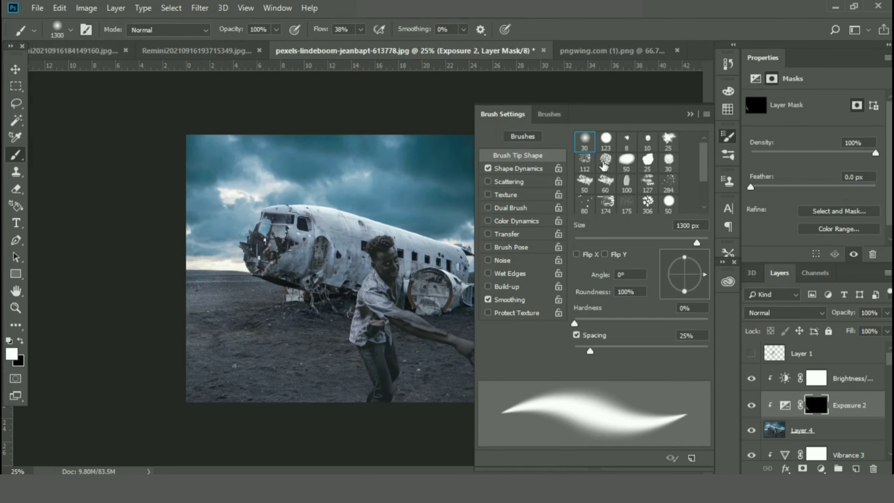
click(522, 136)
click(613, 168)
click(690, 113)
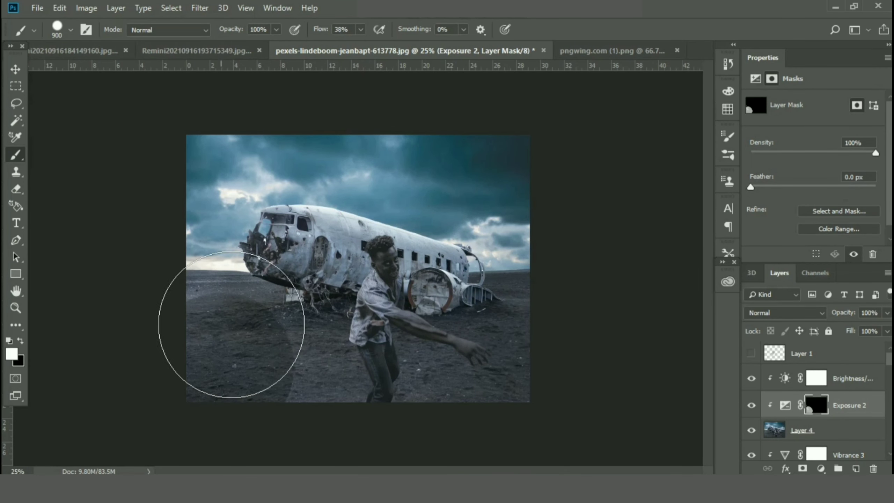
key(F5)
click(585, 140)
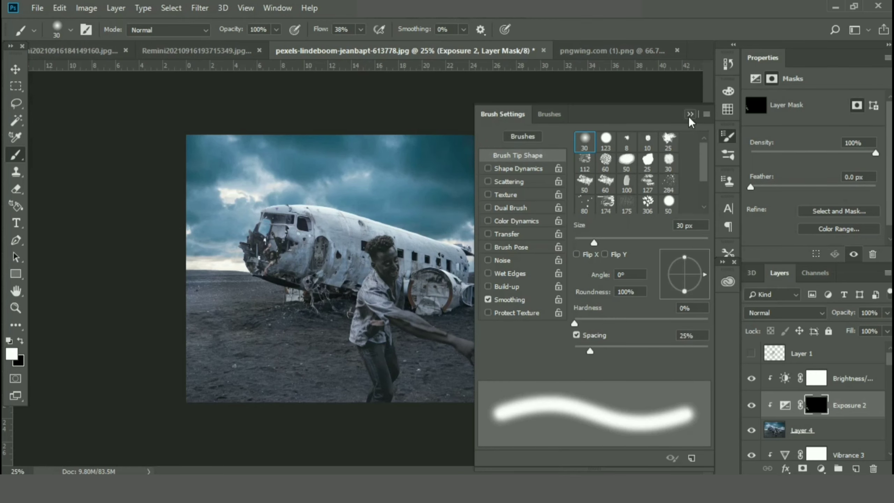
click(690, 114)
key(bracketright)
key(bracketright)
key(bracketright)
key(bracketright)
key(bracketright)
key(bracketright)
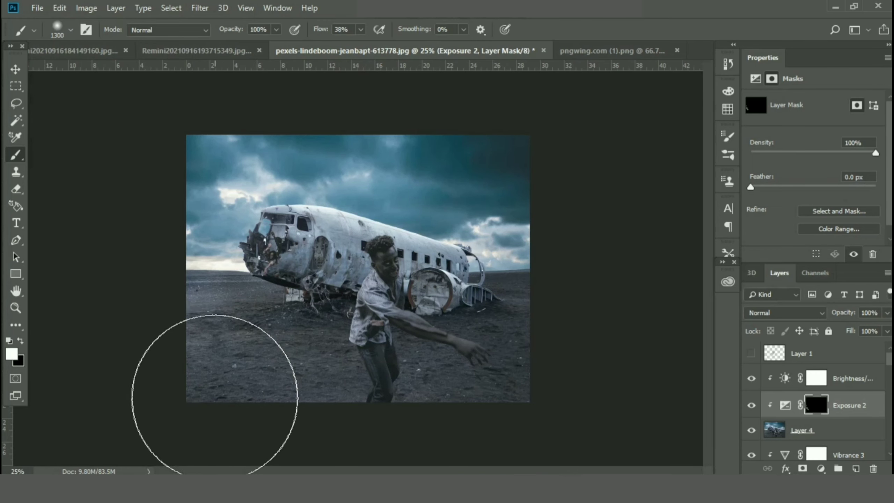
drag(190, 425, 245, 409)
drag(547, 339, 394, 149)
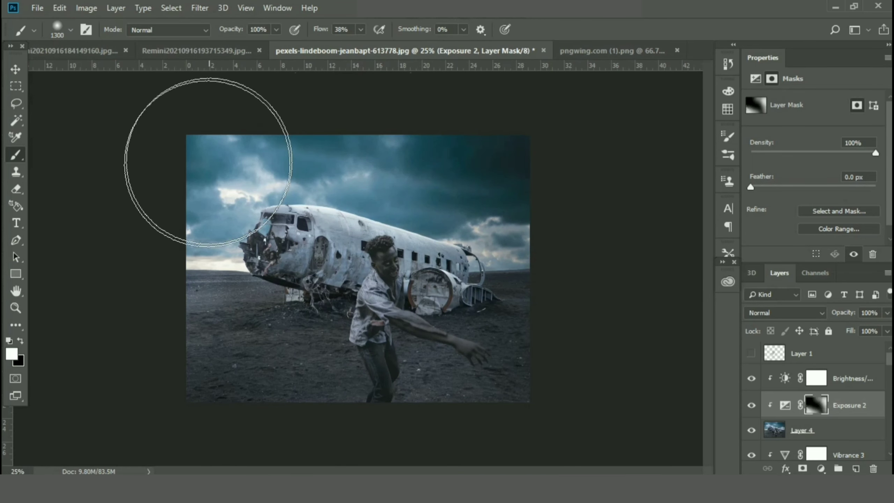
key(bracketleft)
Add a Curves layer raised to brighten the image, with its mask inverted.
click(820, 468)
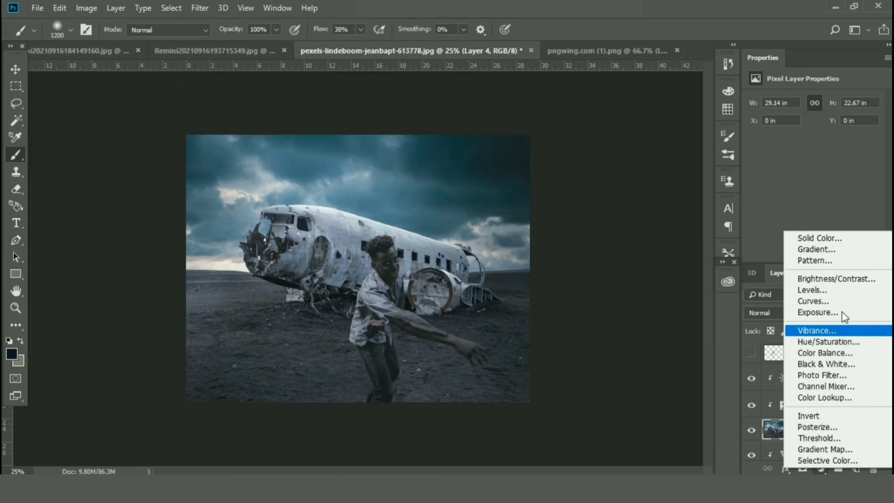
click(806, 302)
drag(815, 188, 812, 175)
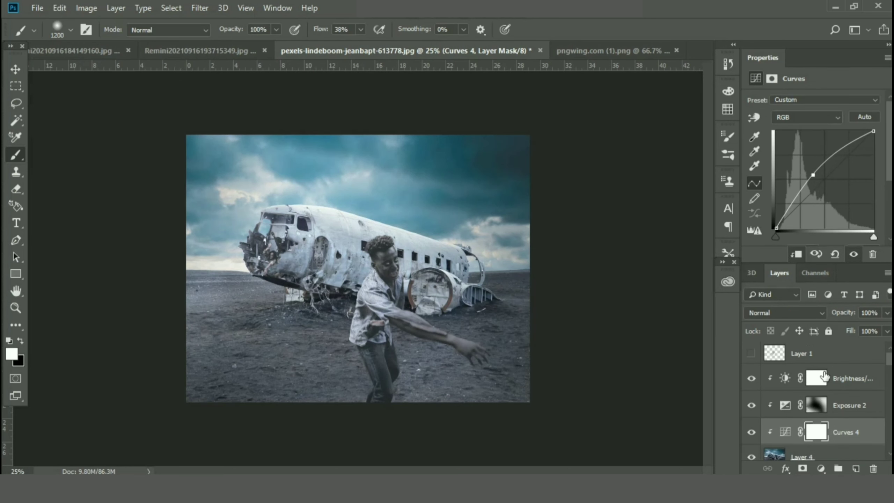
key(ctrl+i)
Paint the Curves mask over the plane and the man to brighten only those areas.
key(bracketleft)
key(bracketleft)
key(bracketleft)
mouse_move(378, 159)
mouse_down()
mouse_move(295, 184)
mouse_move(457, 179)
mouse_move(448, 269)
mouse_up()
key(bracketleft)
key(bracketleft)
key(bracketleft)
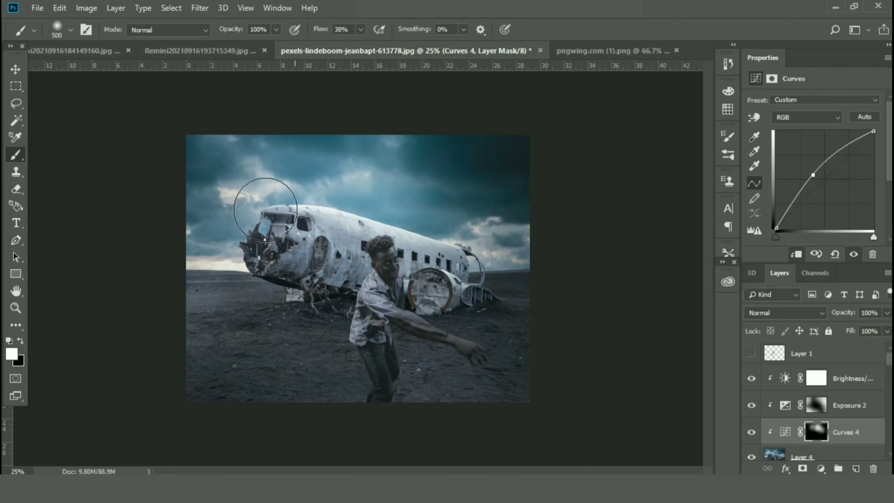
mouse_move(259, 199)
mouse_down()
mouse_move(249, 264)
mouse_move(250, 200)
mouse_up()
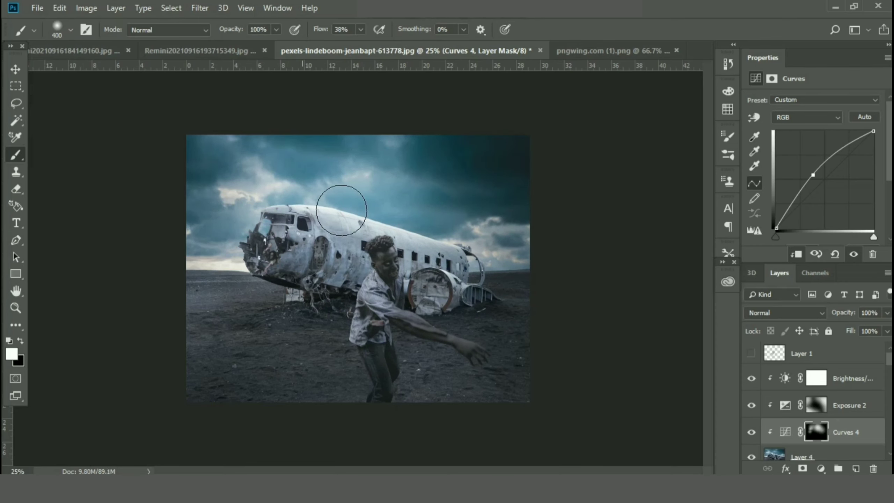
key(bracketright)
key(bracketright)
key(bracketleft)
Add a Hue/Saturation layer to Layer 4 with Hue +9 and Saturation +6.
click(804, 456)
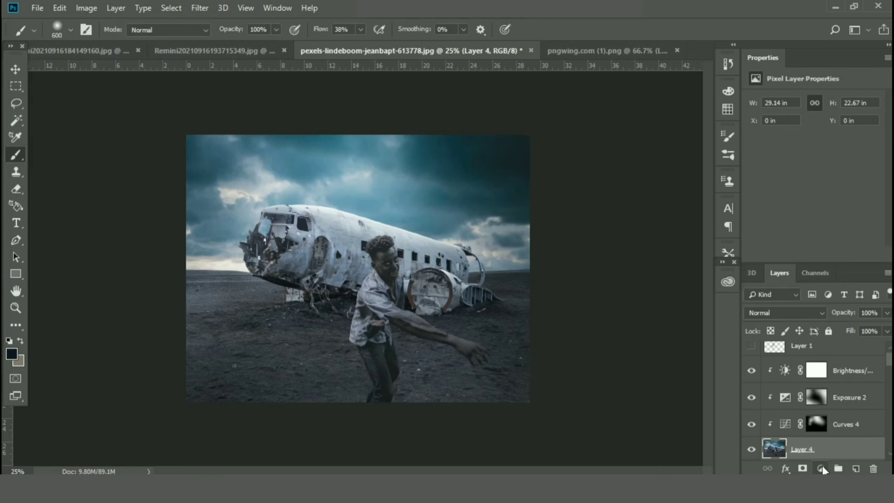
click(821, 468)
click(843, 341)
mouse_move(820, 147)
mouse_down()
mouse_move(819, 173)
mouse_move(808, 171)
mouse_move(817, 173)
mouse_up()
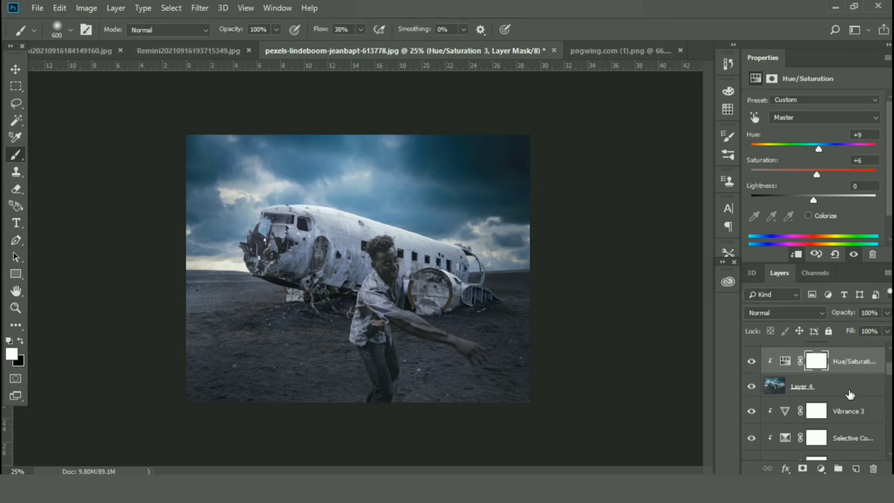